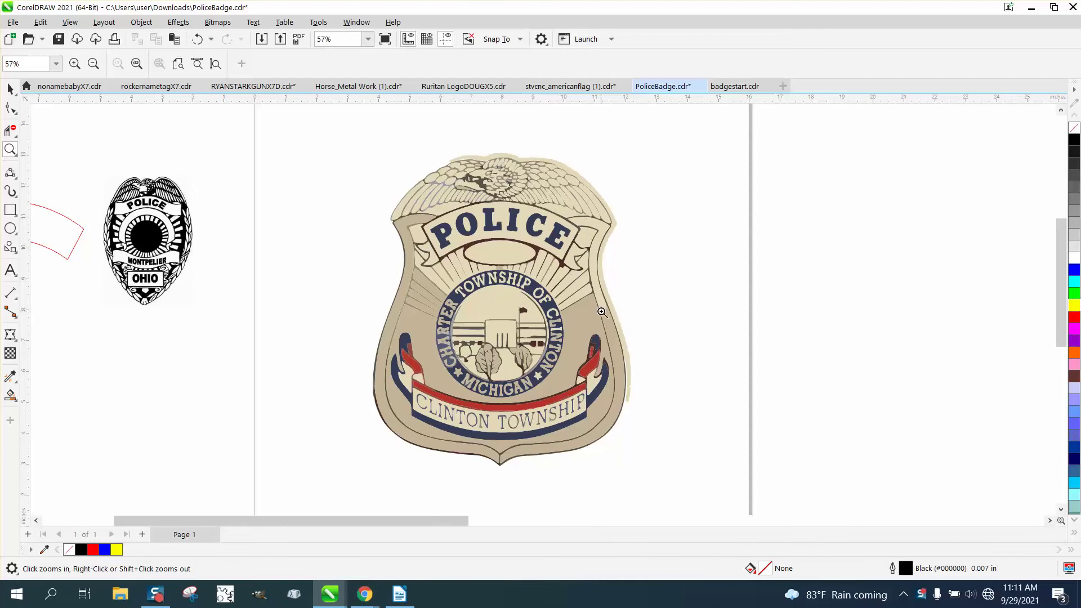
Draw a rectangle about 11.9 by 12.2 in around the large police badge.
left_click(10, 88)
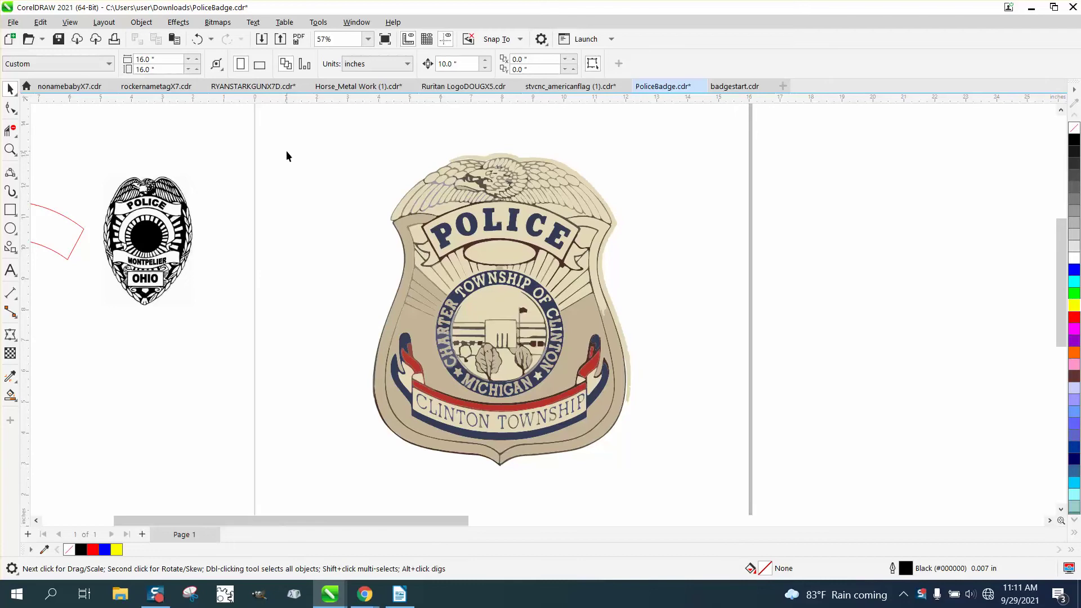
scroll(286, 150, "down", 1)
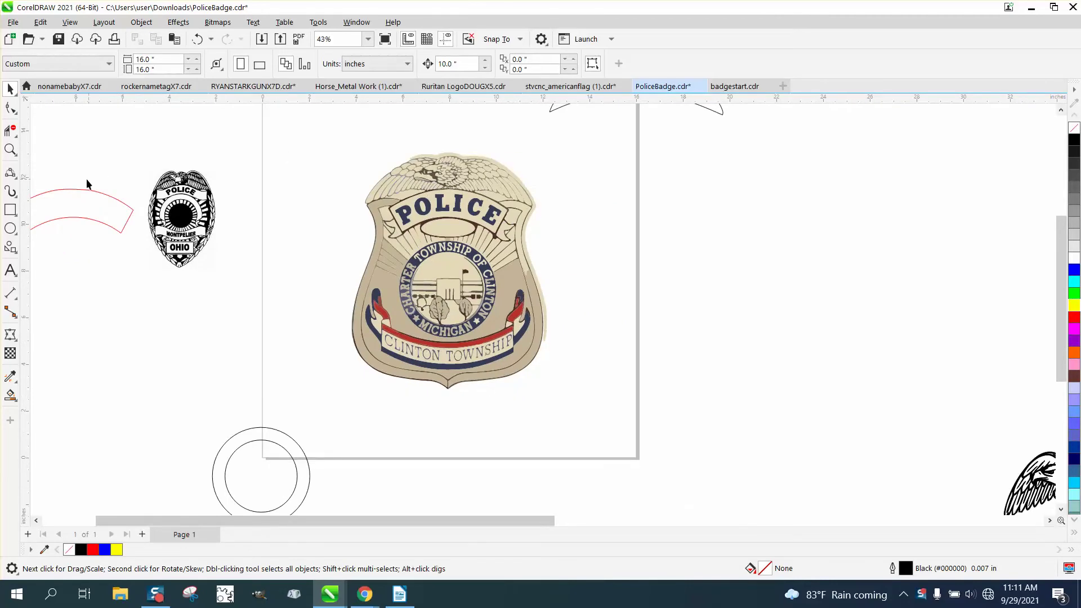
left_click(10, 209)
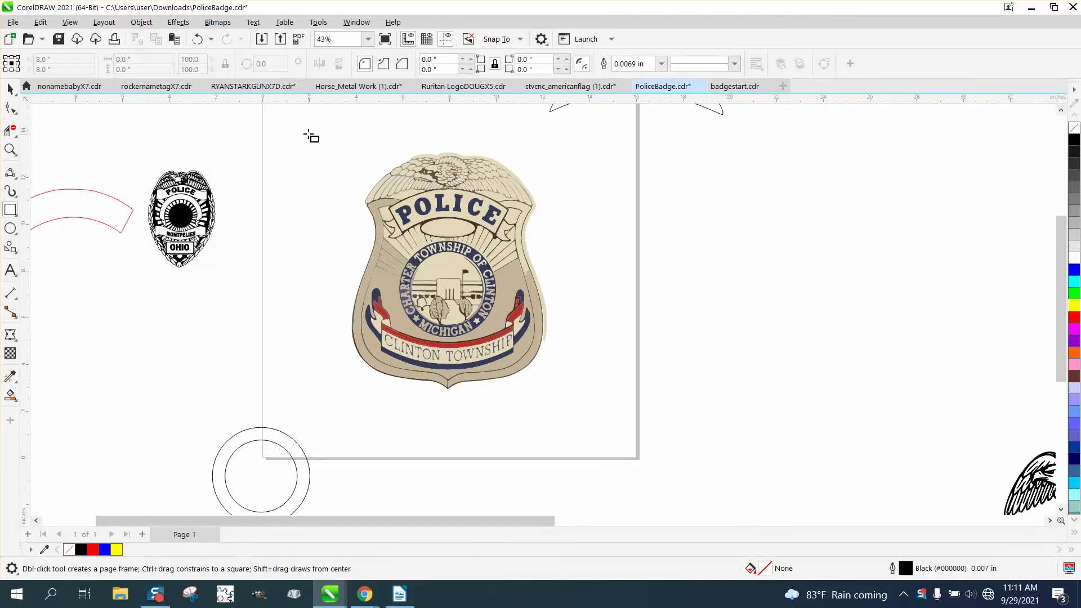
left_click_drag(309, 133, 587, 418)
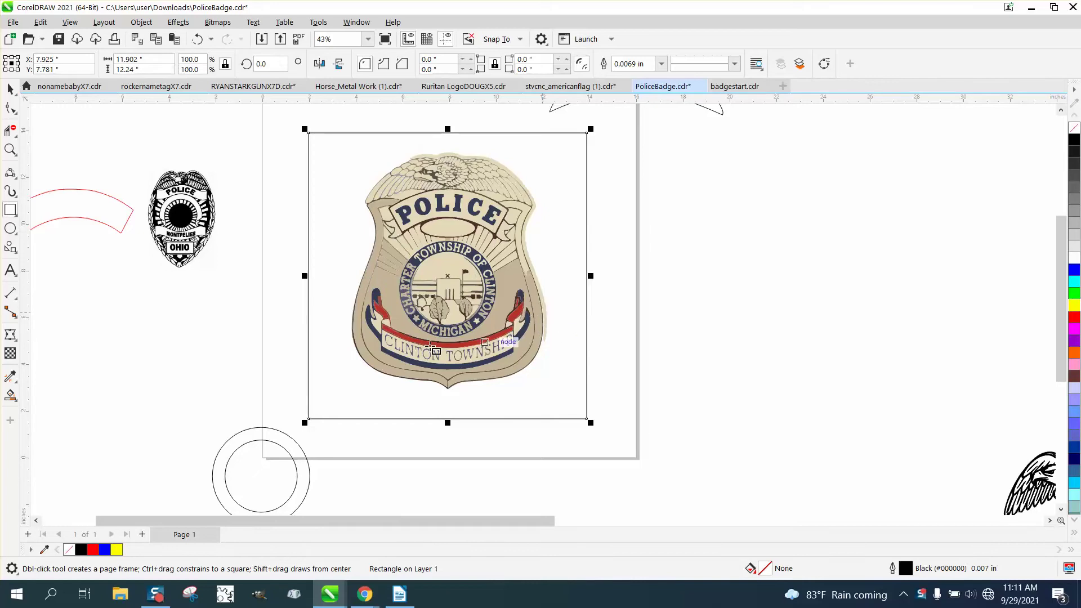
Smart-fill the area between the rectangle and the badge with black, and move the filled shape 10 in to the right.
left_click(10, 395)
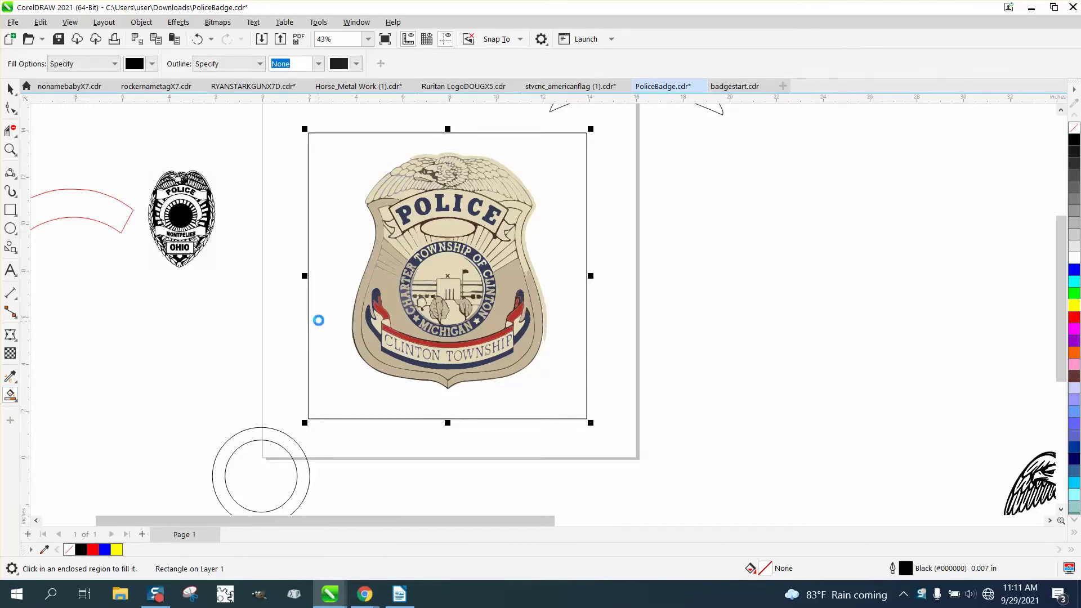
left_click(318, 321)
left_click(10, 89)
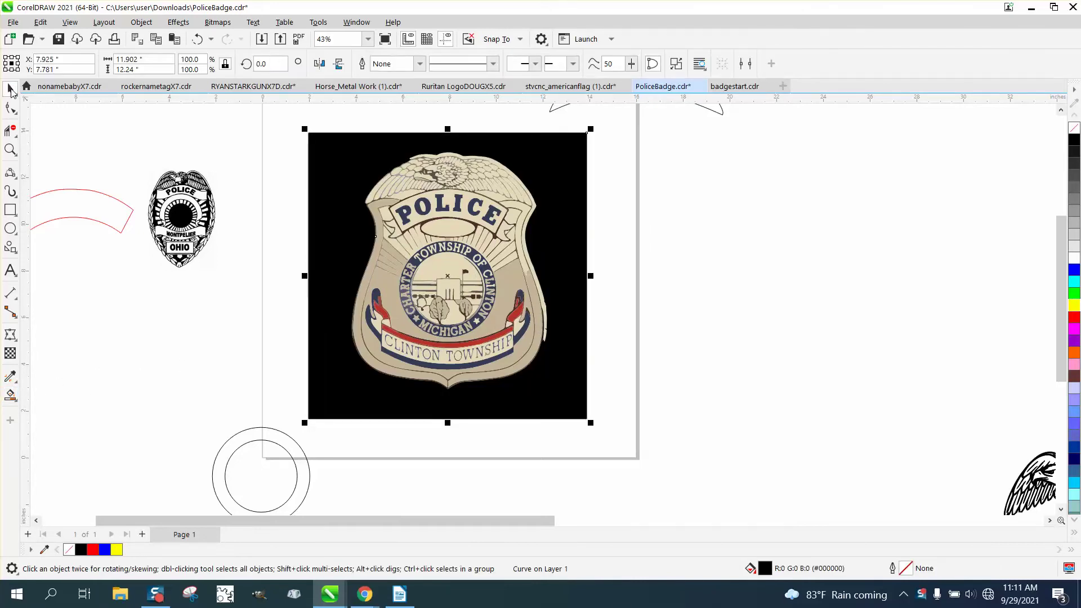
key("Right")
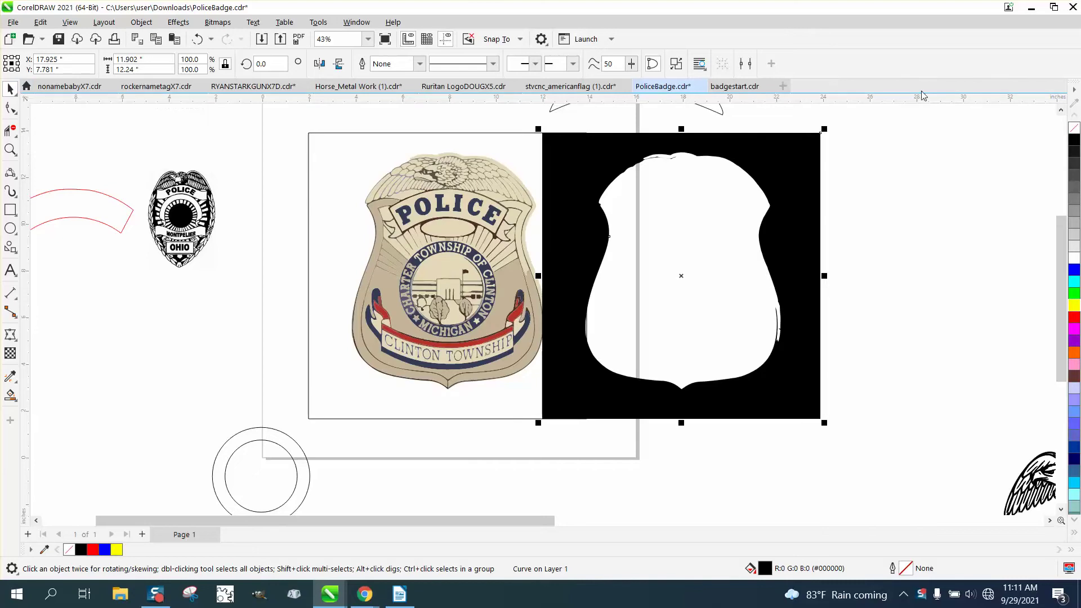
Give the moved shape no fill and a black outline, and delete the original rectangle around the badge.
left_click(1073, 128)
right_click(1074, 140)
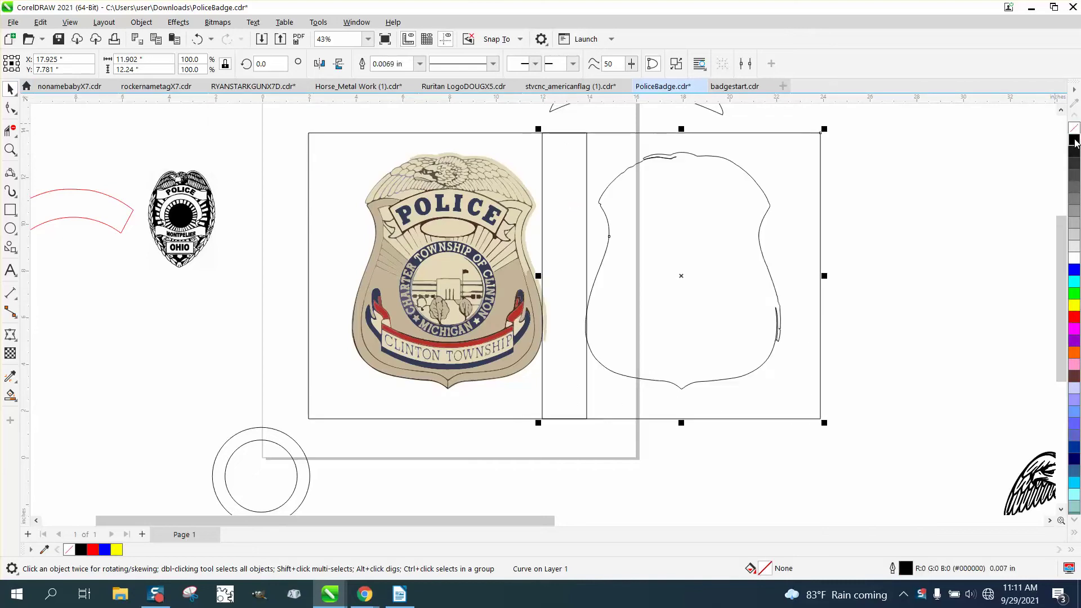
left_click(499, 179)
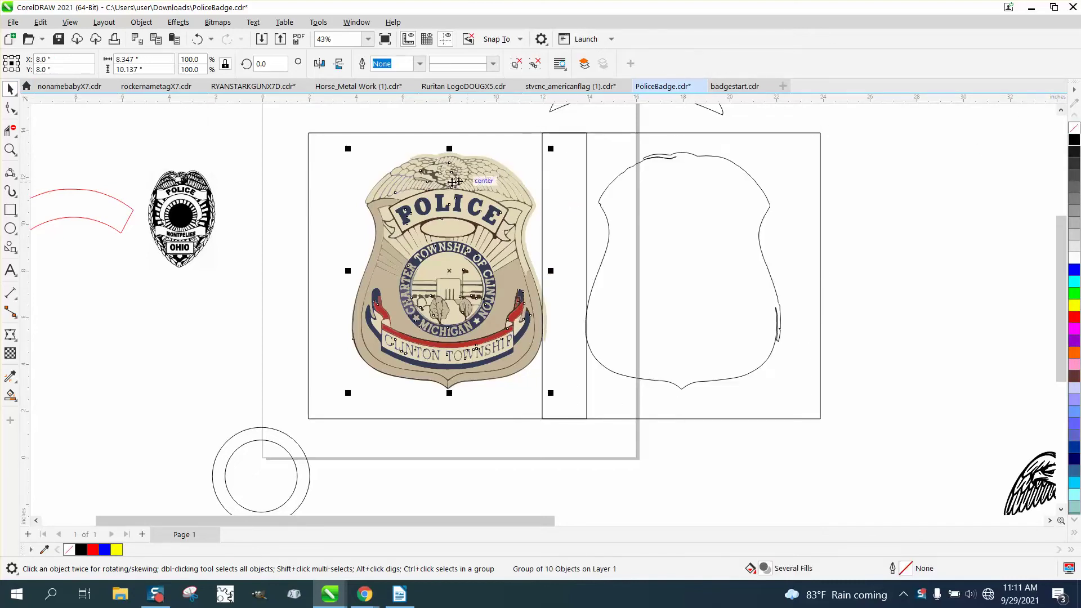
left_click(337, 134)
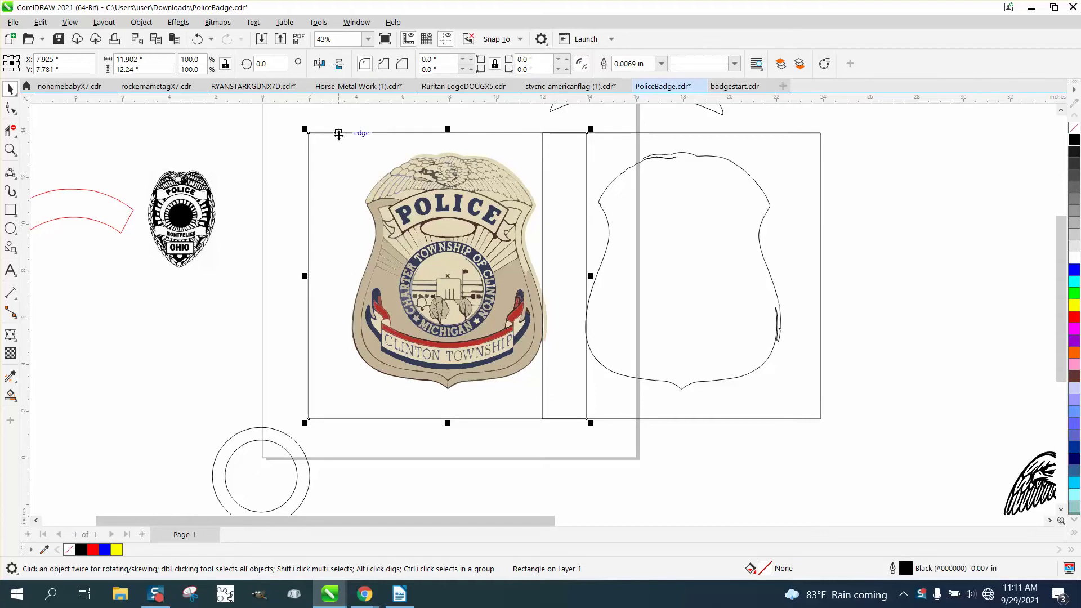
key("Delete")
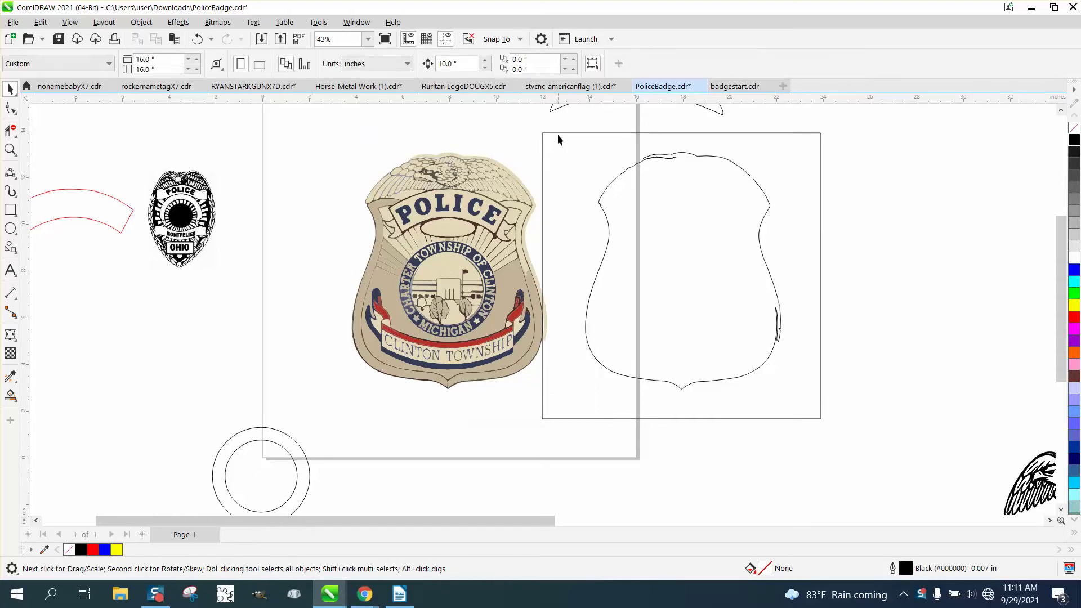
Break the outlined shape apart and delete its outer rectangle, keeping the badge silhouette.
left_click(558, 134)
left_click(141, 23)
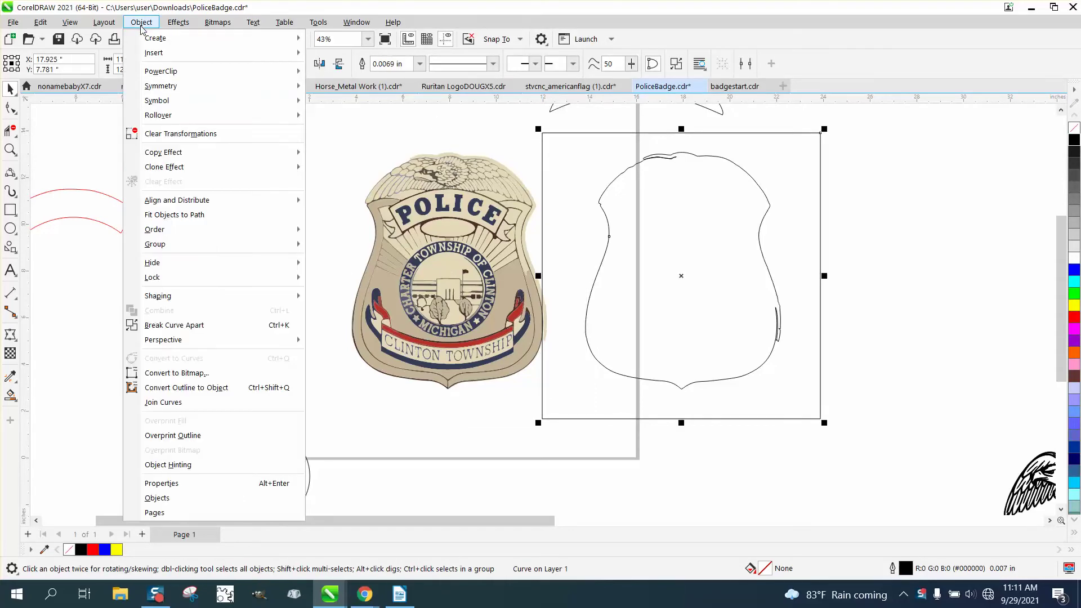
left_click(174, 325)
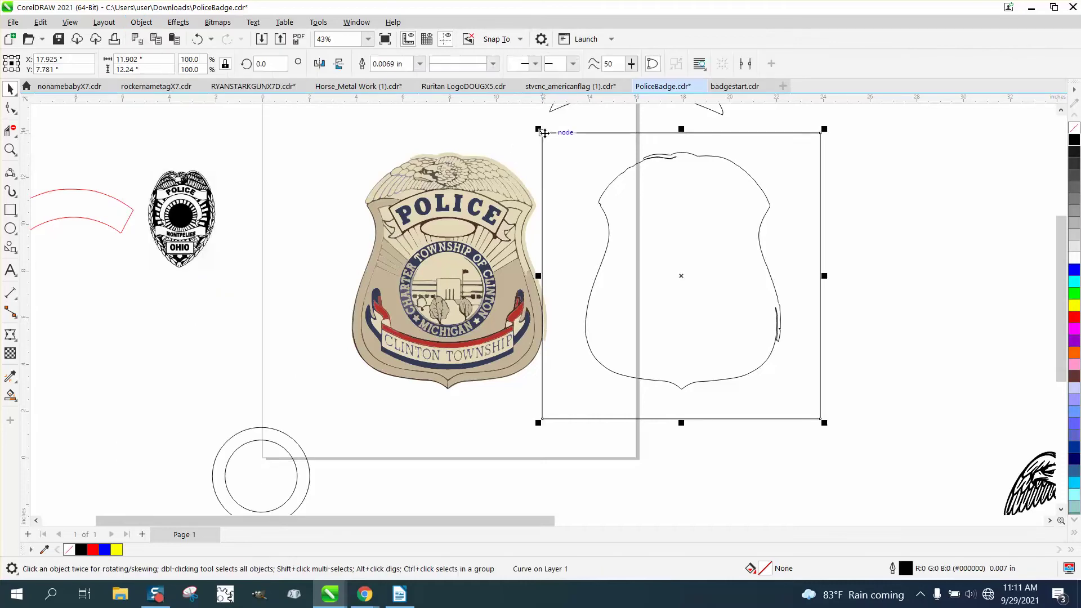
key("Delete")
Draw a rectangle about 1.5 by 0.9 in over the badge's lower-left edge and group it with the badge.
left_click(448, 207)
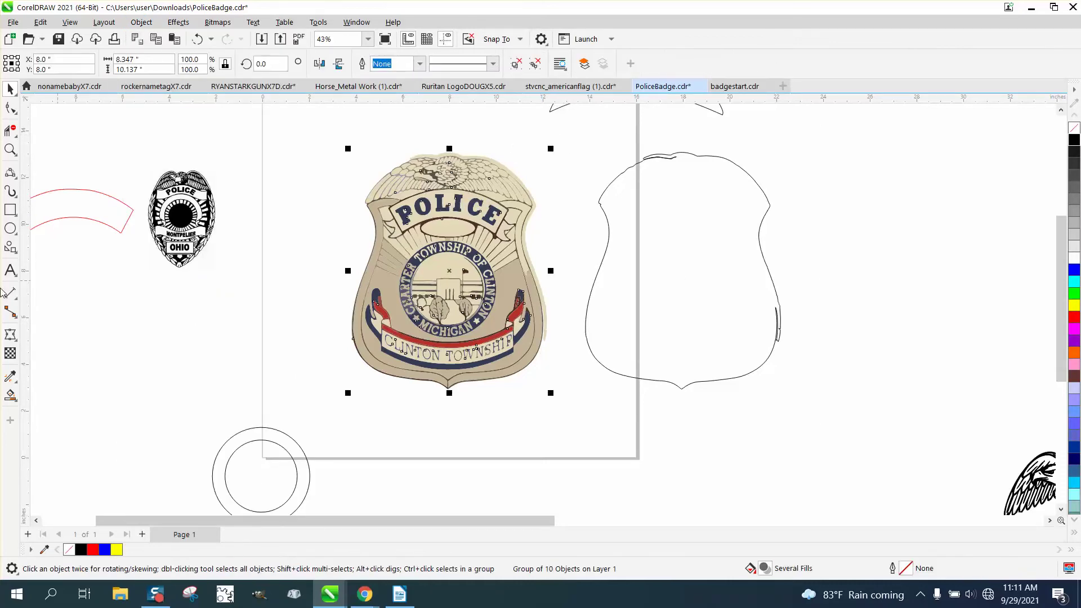
left_click(10, 210)
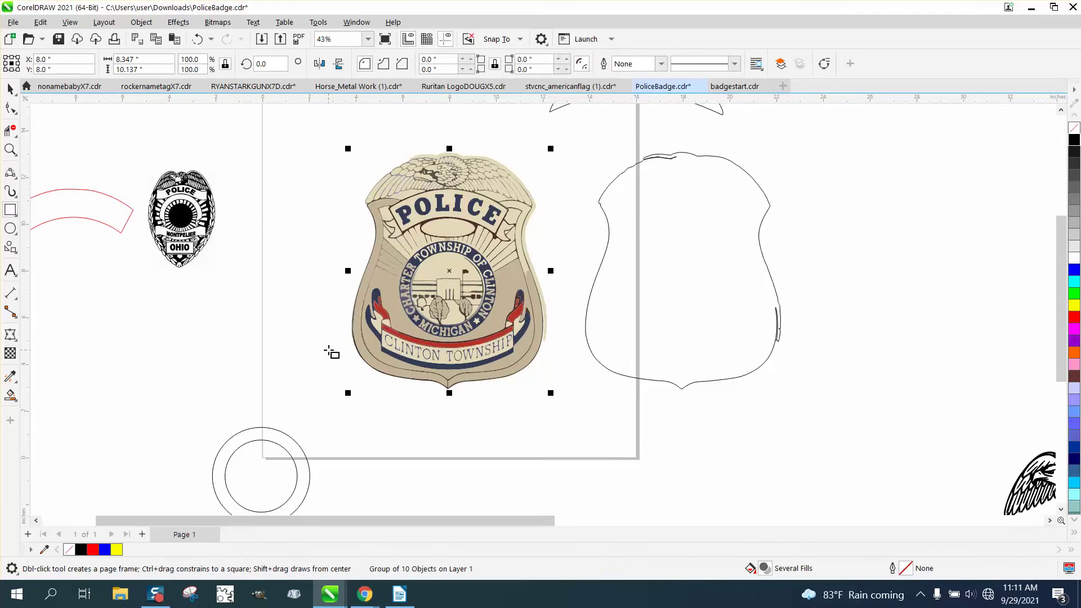
left_click_drag(326, 337, 364, 358)
key("space")
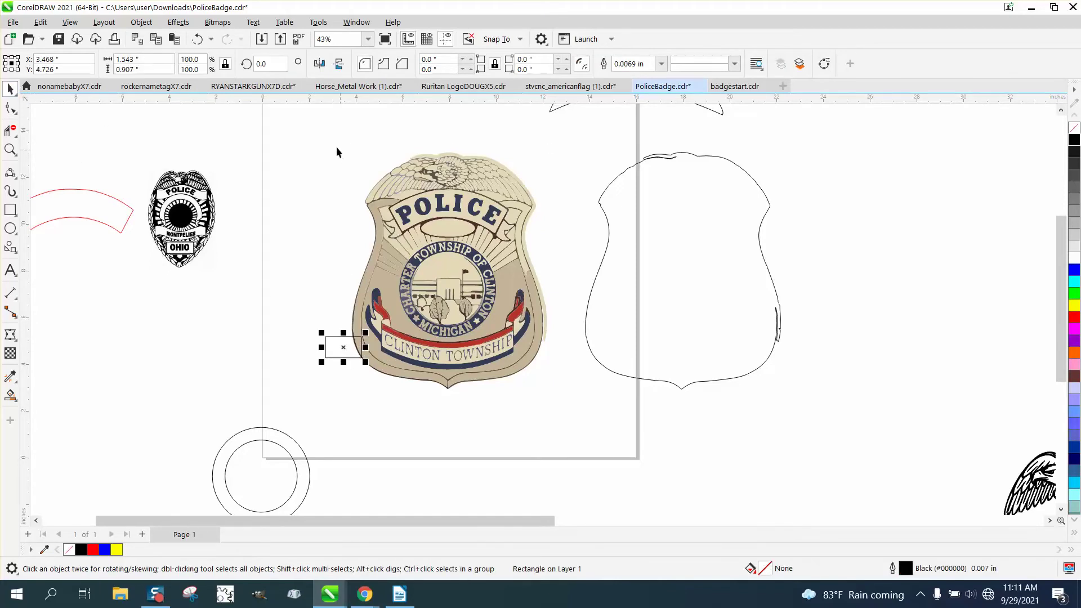
left_click_drag(302, 138, 582, 418)
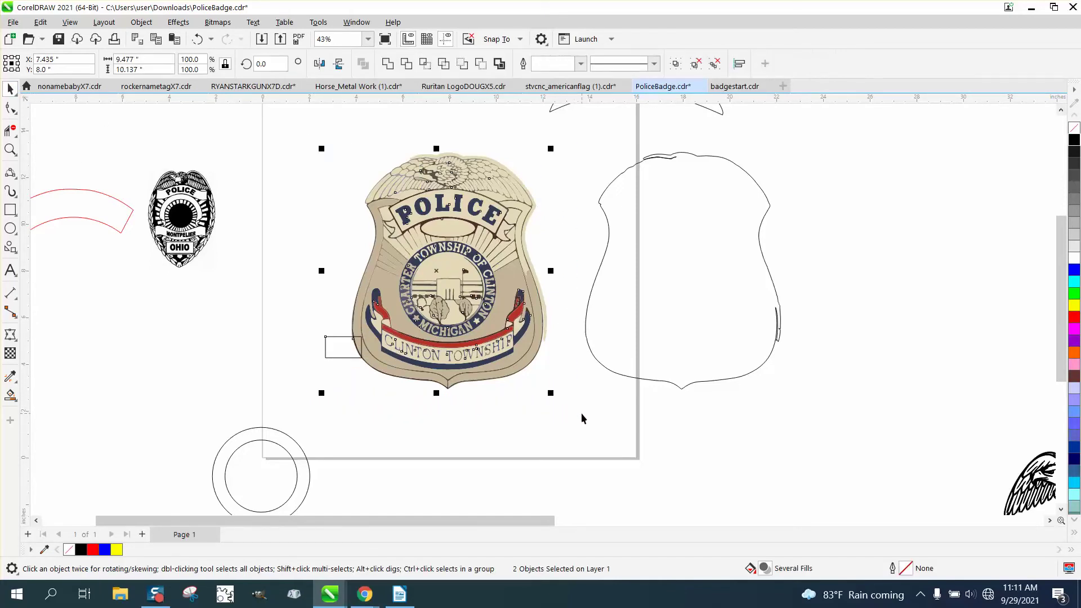
key("ctrl+g")
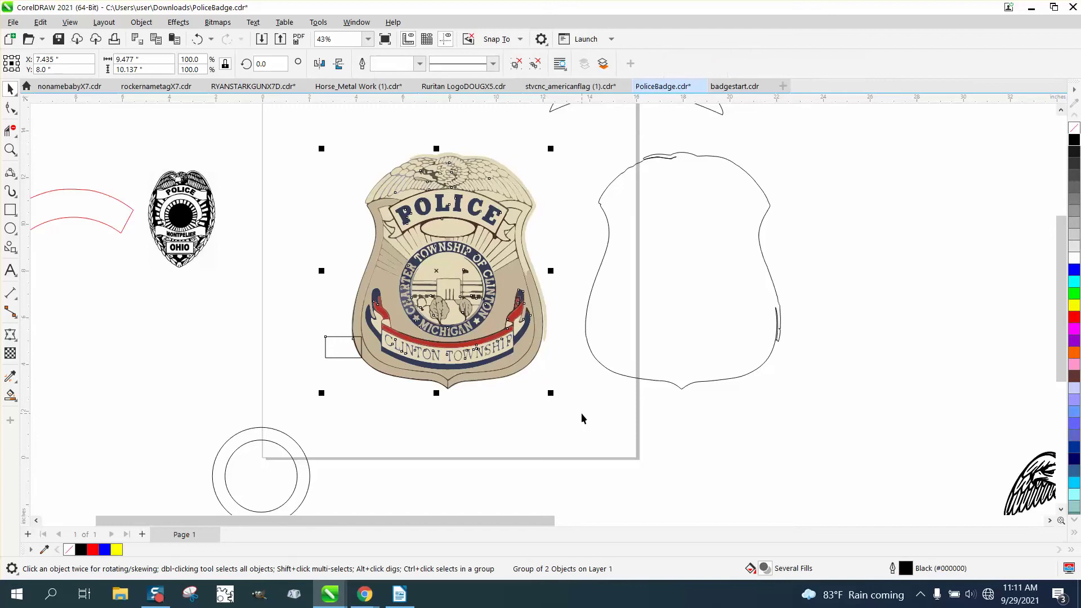
Move the badge group 20 in to the right and the badge silhouette 10 in left onto the page.
key("shift+Right")
key("shift+Right")
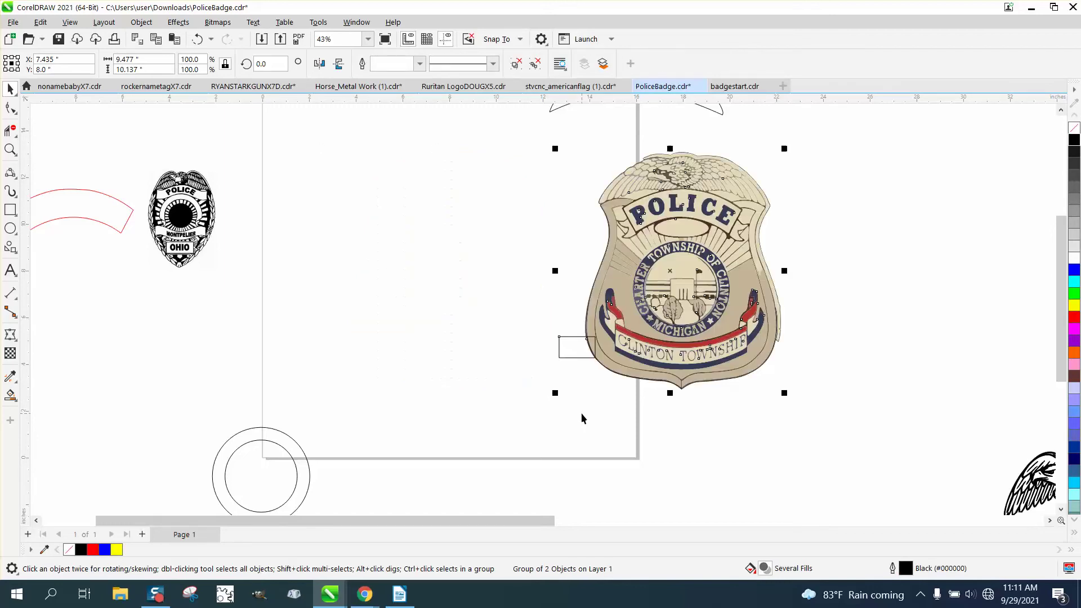
left_click(776, 324)
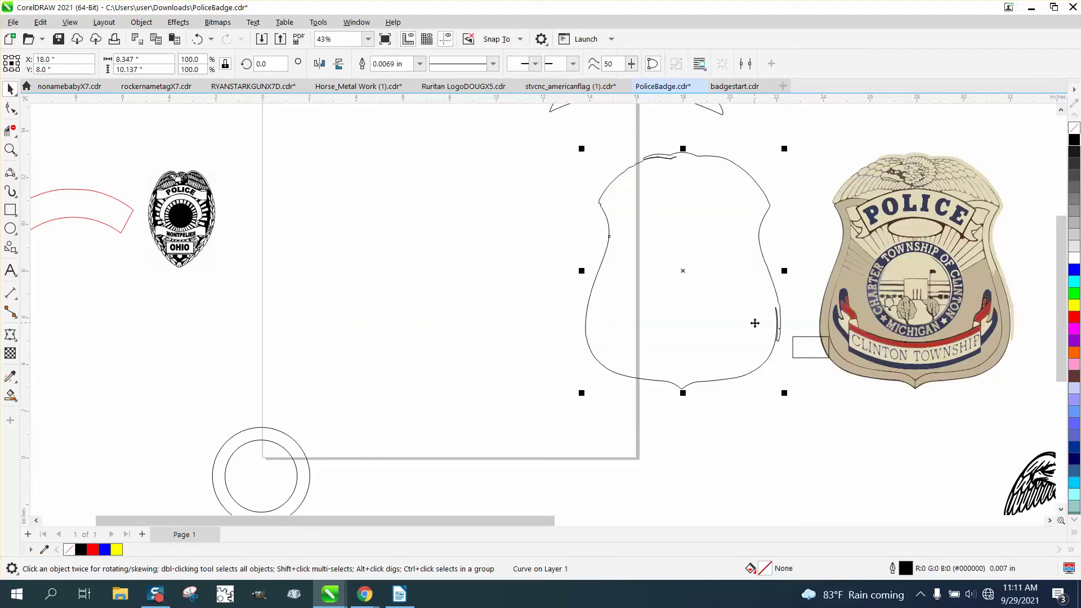
key("shift+Left")
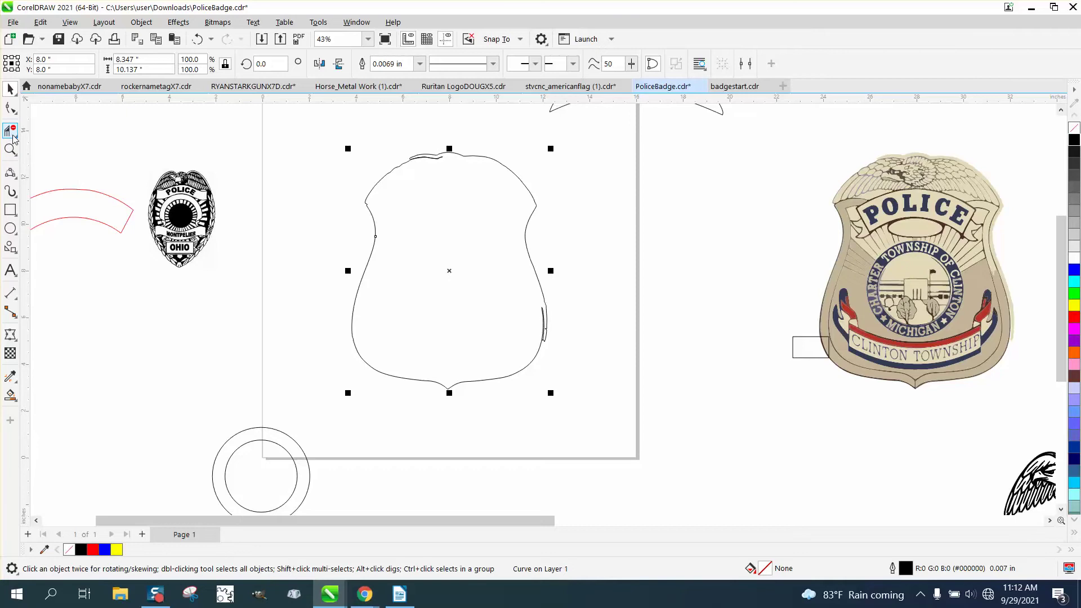
Draw a vertical 2-point line about 12.9 in long and center it on the page through the silhouette.
left_click(15, 179)
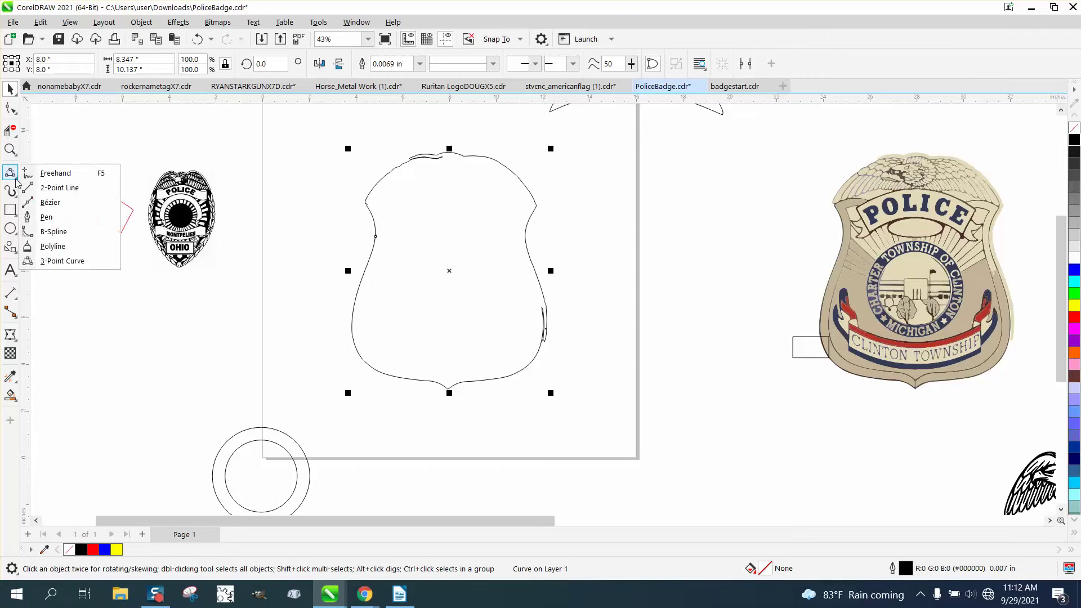
left_click(59, 187)
left_click_drag(290, 111, 289, 413)
key("p")
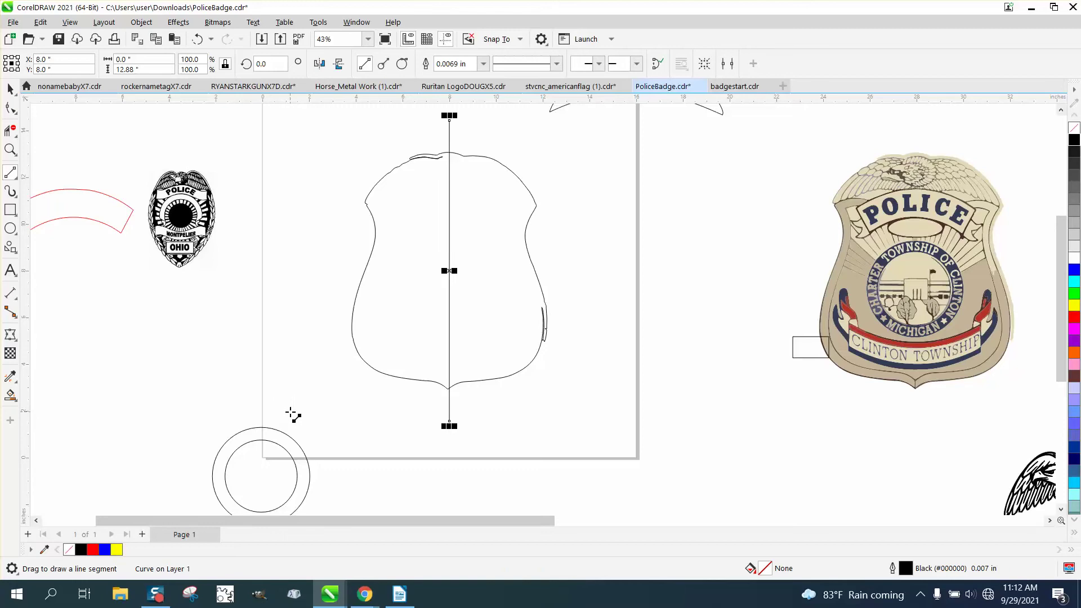
Remove the left half of the badge silhouette up to the center line with Virtual Segment Delete.
left_click(11, 149)
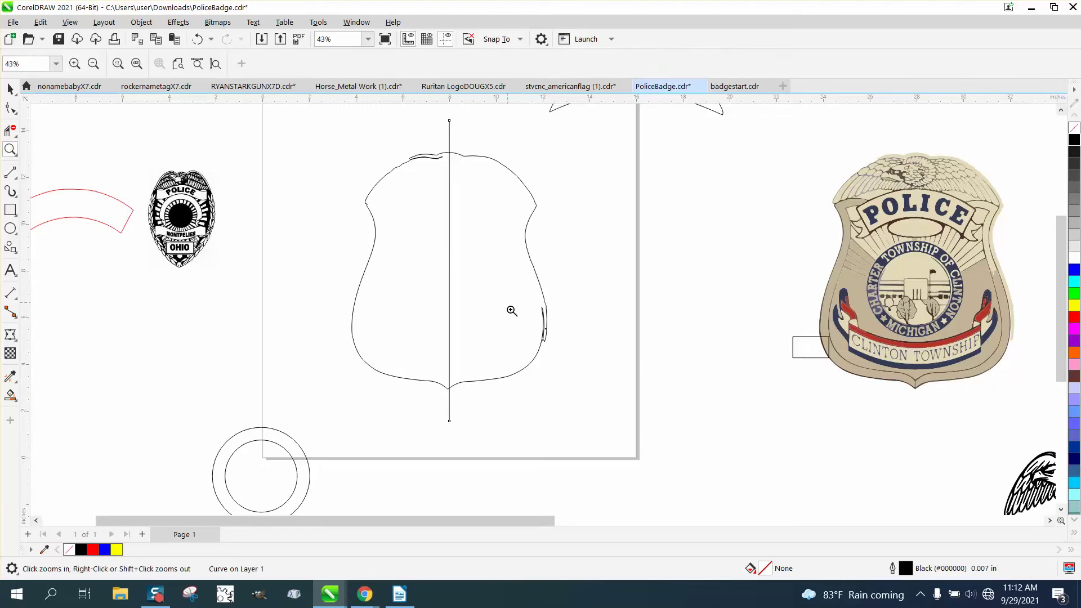
left_click_drag(416, 367, 485, 405)
scroll(482, 404, "down", 6)
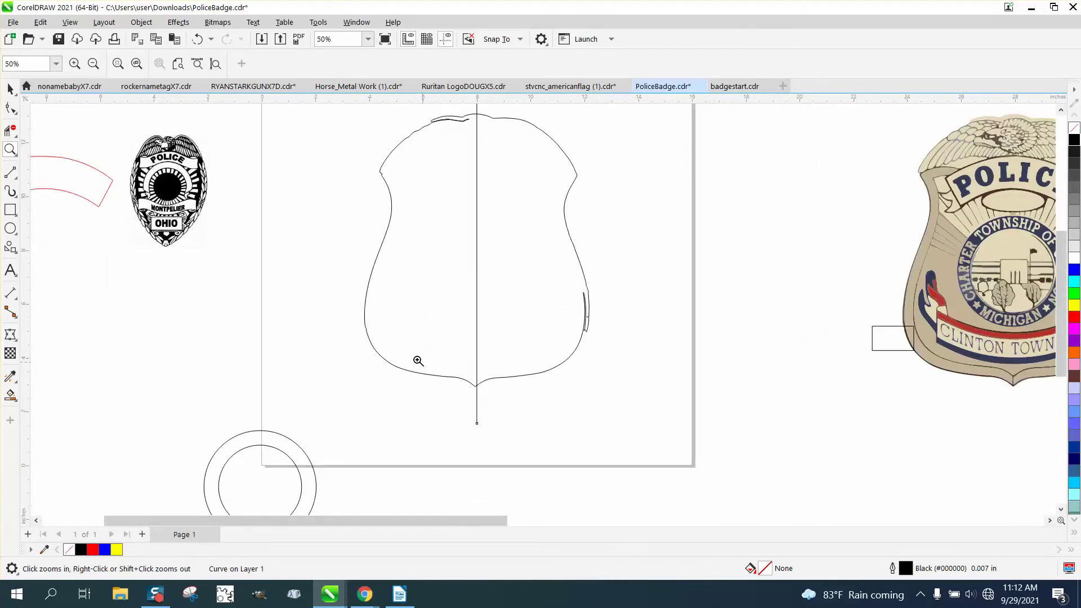
left_click(10, 131)
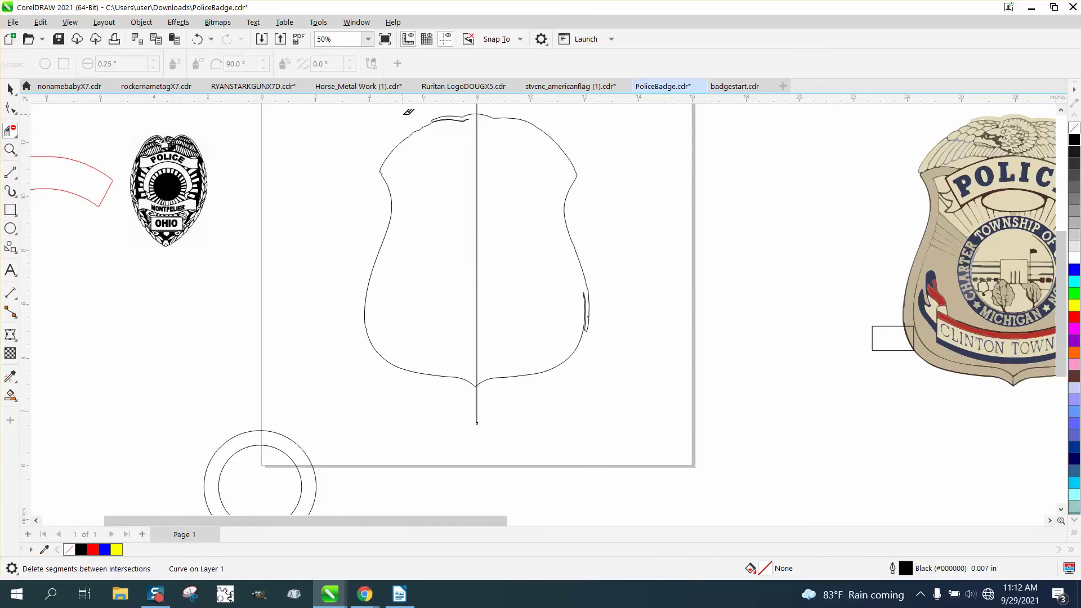
left_click_drag(382, 371, 443, 398)
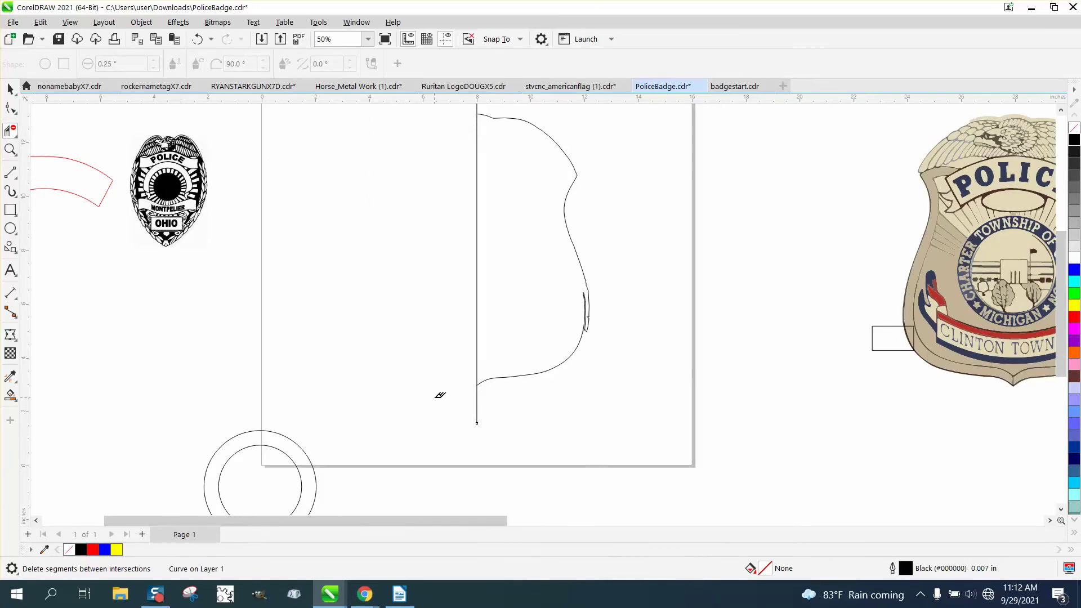
Delete the nodes forming the narrow sliver and notches on the lower outer edge of the half badge outline with the Shape tool.
left_click(10, 149)
left_click_drag(534, 265, 646, 370)
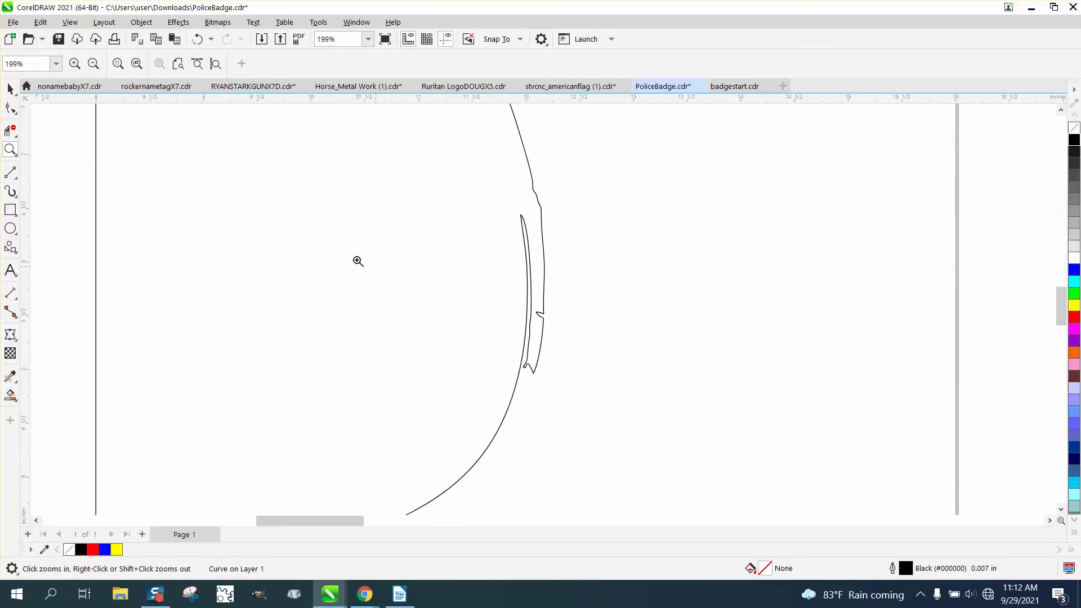
left_click(15, 112)
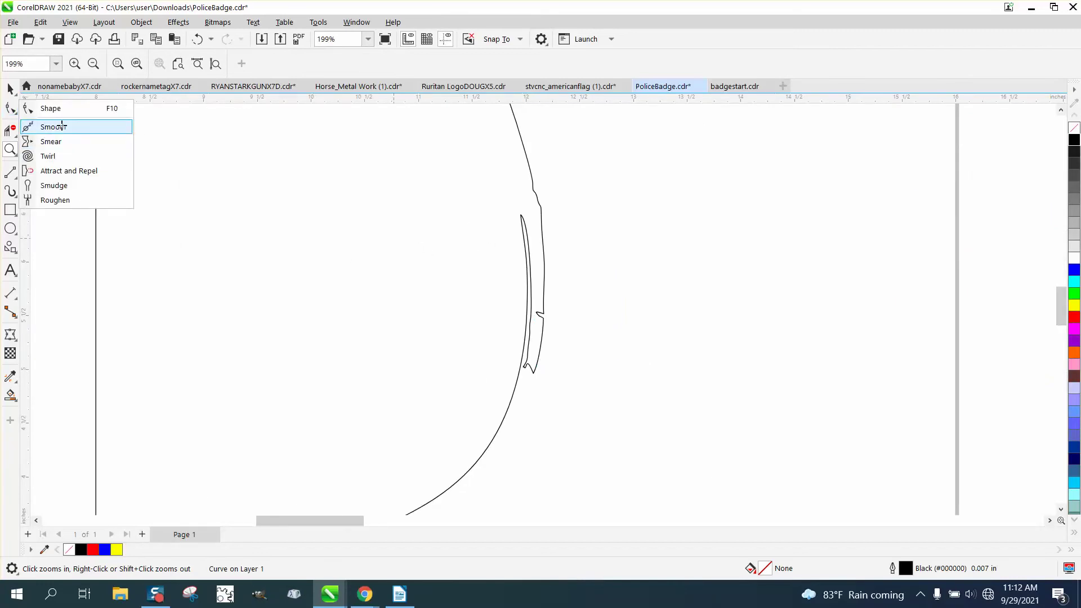
left_click(62, 125)
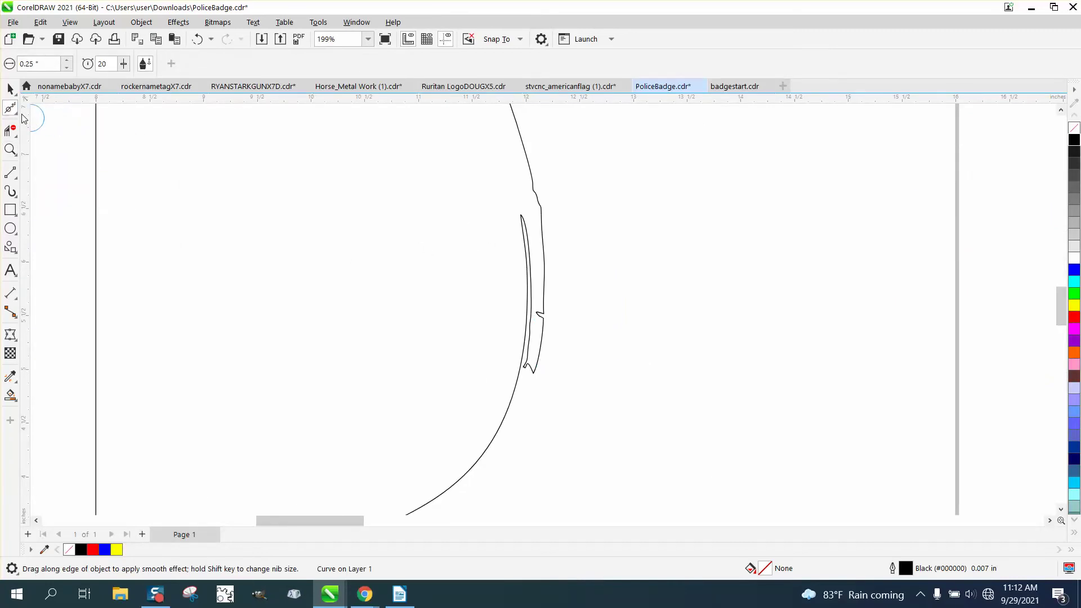
left_click(19, 114)
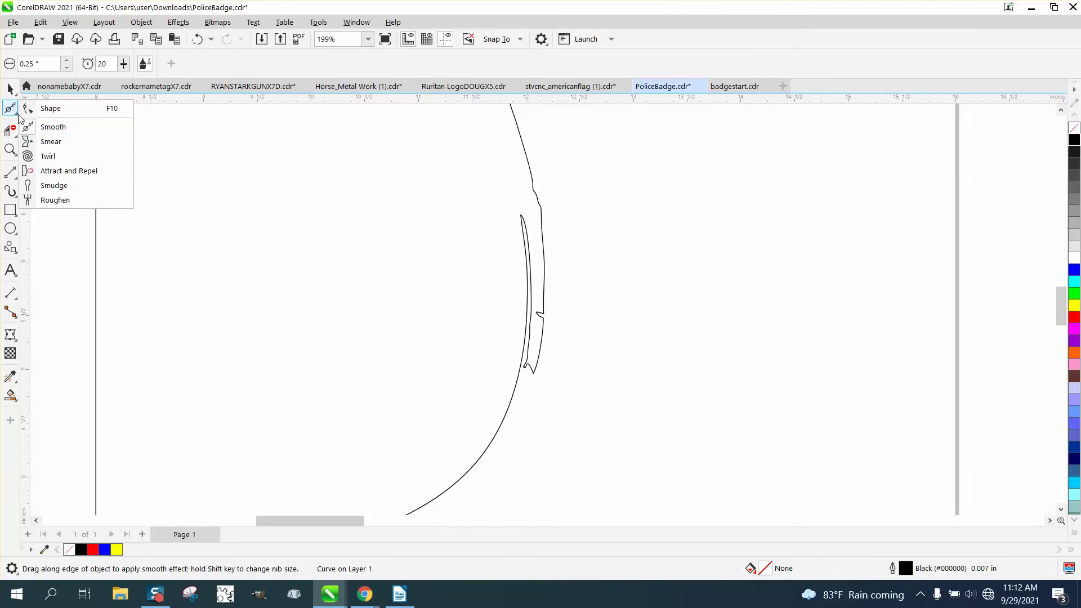
left_click(51, 108)
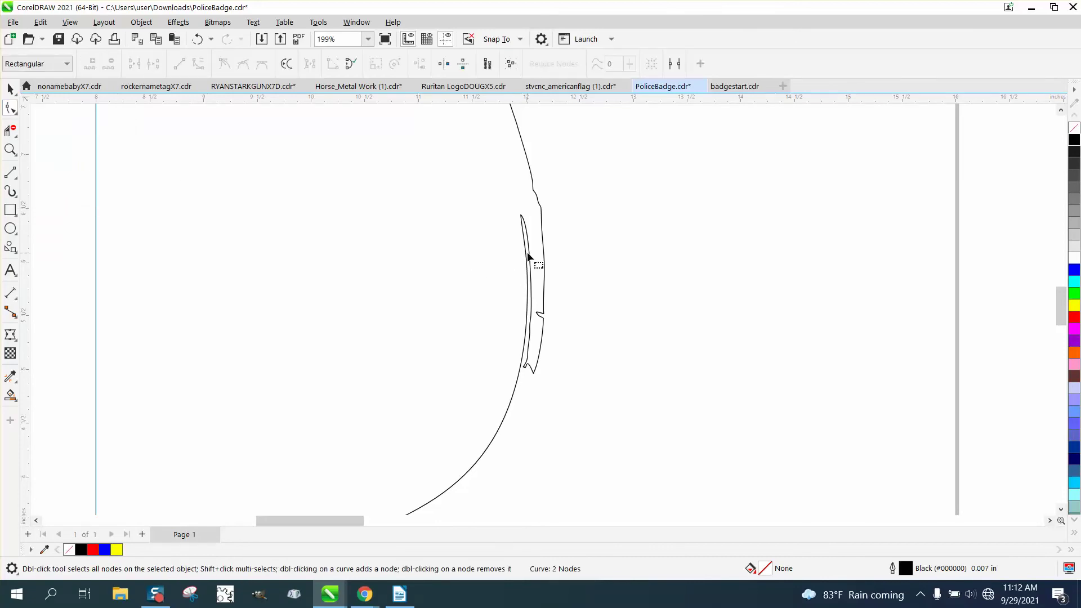
left_click(528, 254)
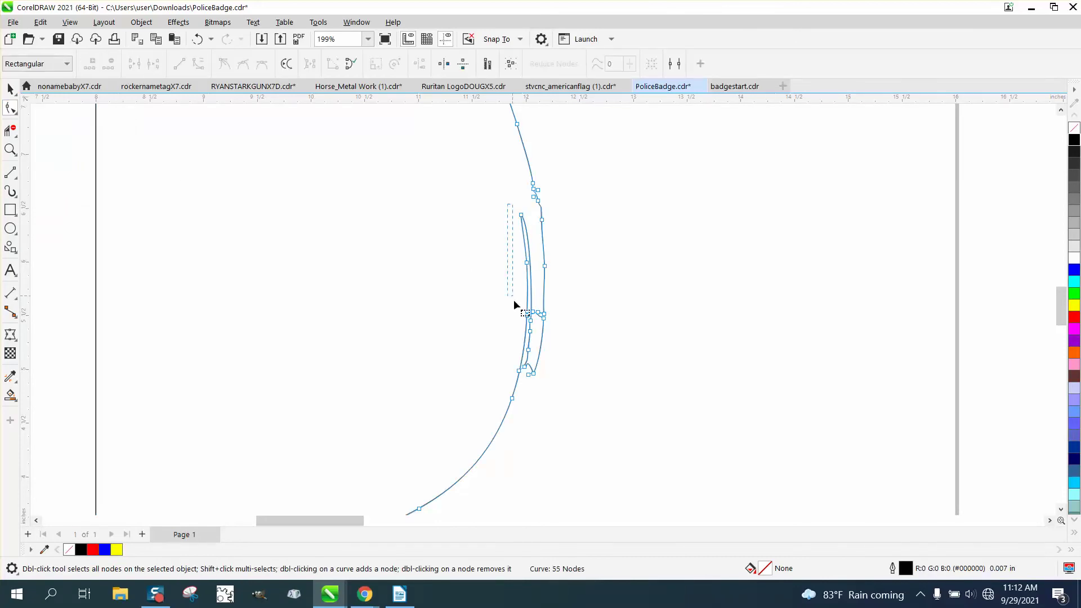
left_click_drag(513, 304, 534, 328)
key("Delete")
key("Delete")
left_click_drag(534, 356, 530, 376)
key("Delete")
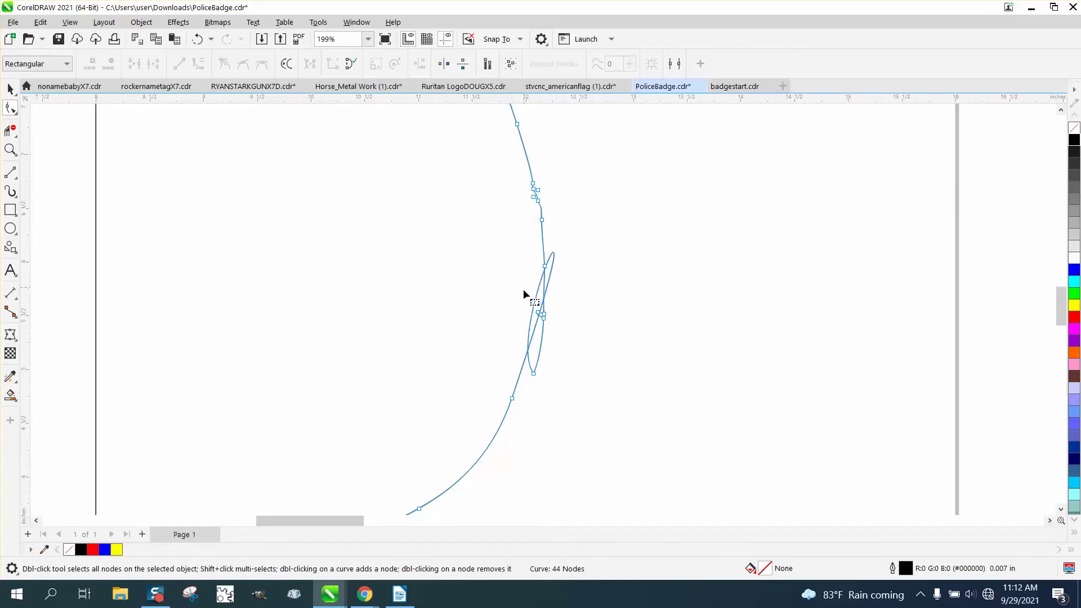
left_click_drag(523, 294, 567, 404)
key("Delete")
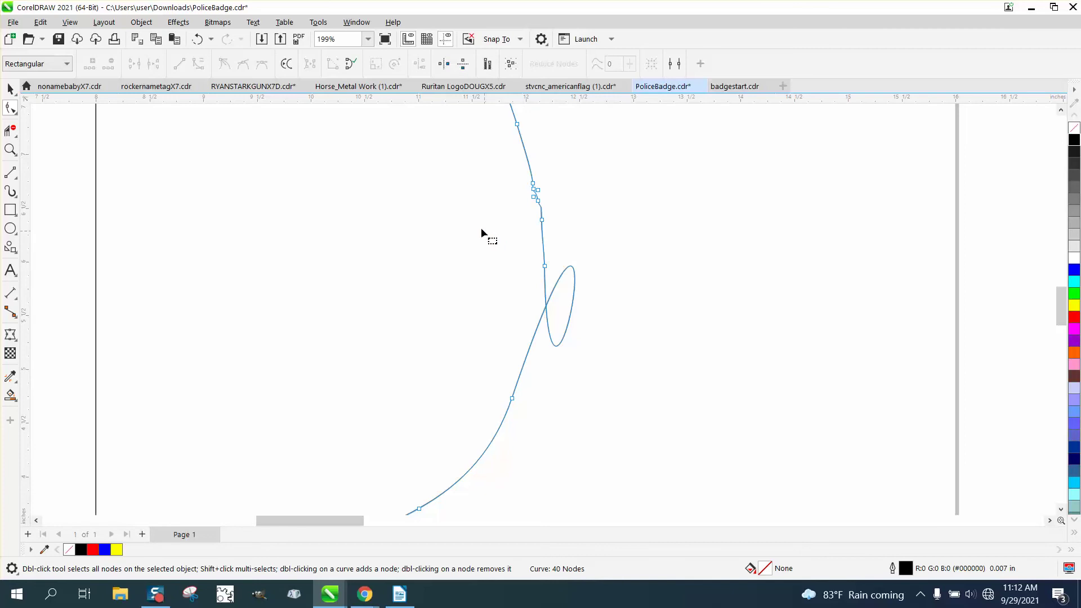
Convert the looped segment on the half outline's lower outer edge to a straight line.
left_click_drag(623, 440, 623, 440)
right_click(513, 399)
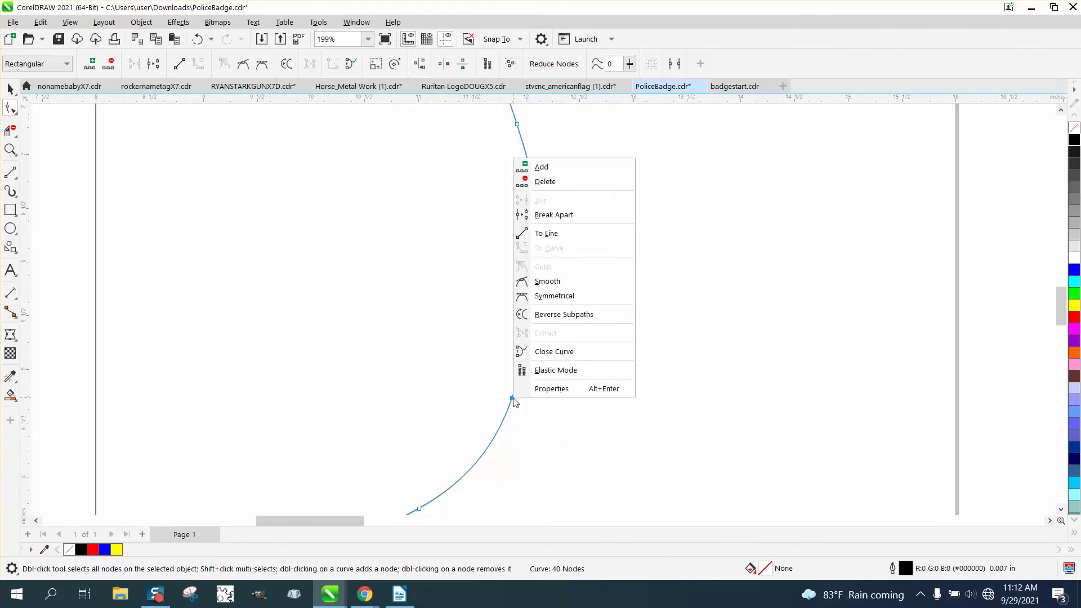
left_click(556, 235)
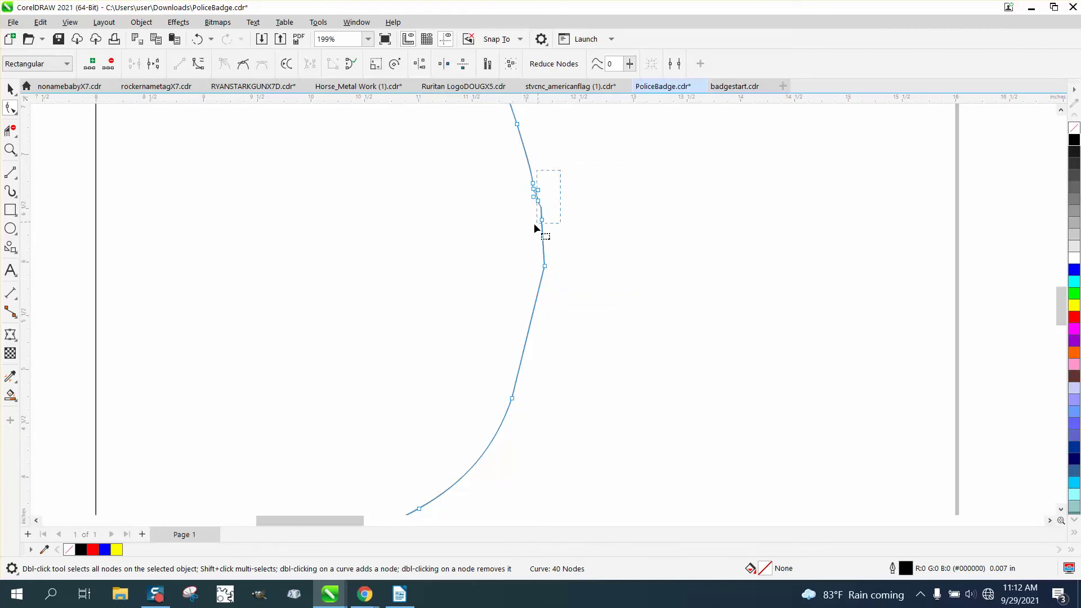
Delete the surplus nodes above and below the straightened segment to leave one smooth lower bulge.
key("Delete")
left_click_drag(519, 231, 505, 291)
key("Delete")
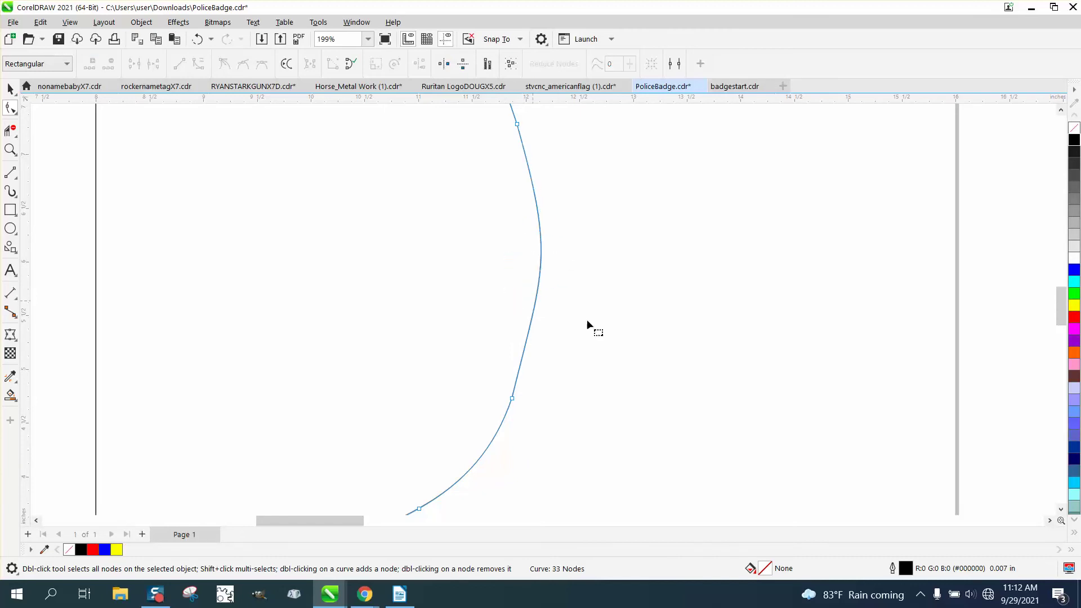
scroll(597, 343, "down", 2)
left_click_drag(552, 375, 531, 384)
key("Delete")
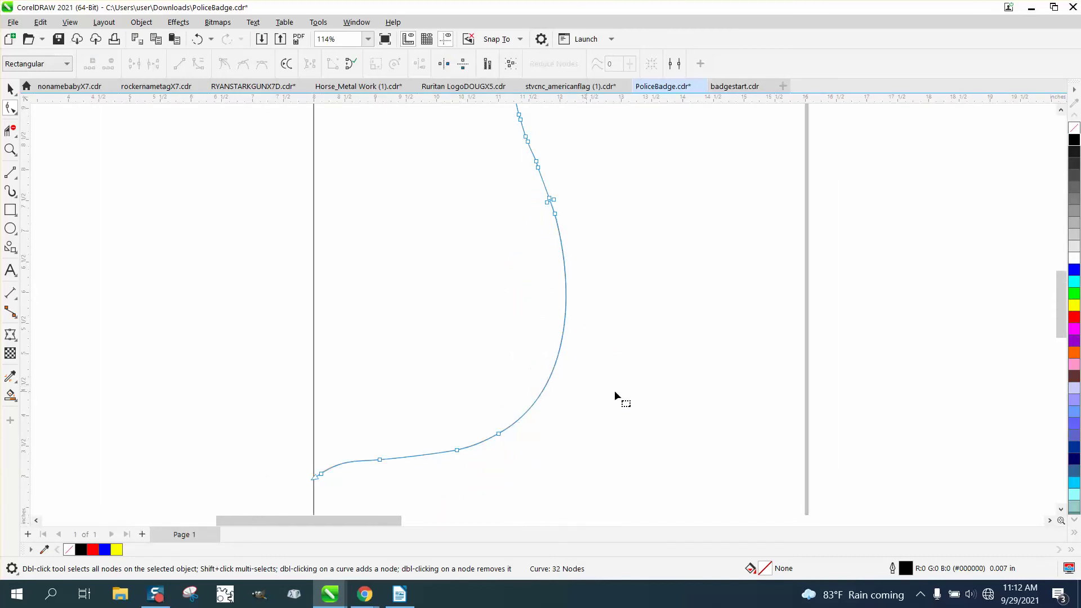
Smooth the half badge outline along its edge with the Smooth tool at a 2 in nib size.
scroll(613, 390, "down", 3)
scroll(646, 341, "down", 1)
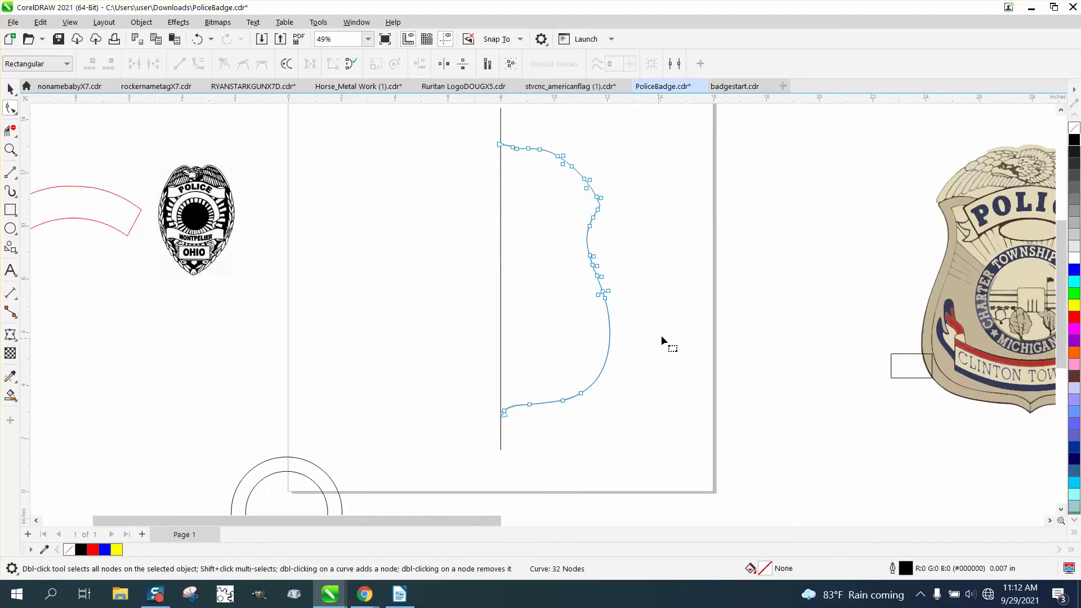
left_click(10, 149)
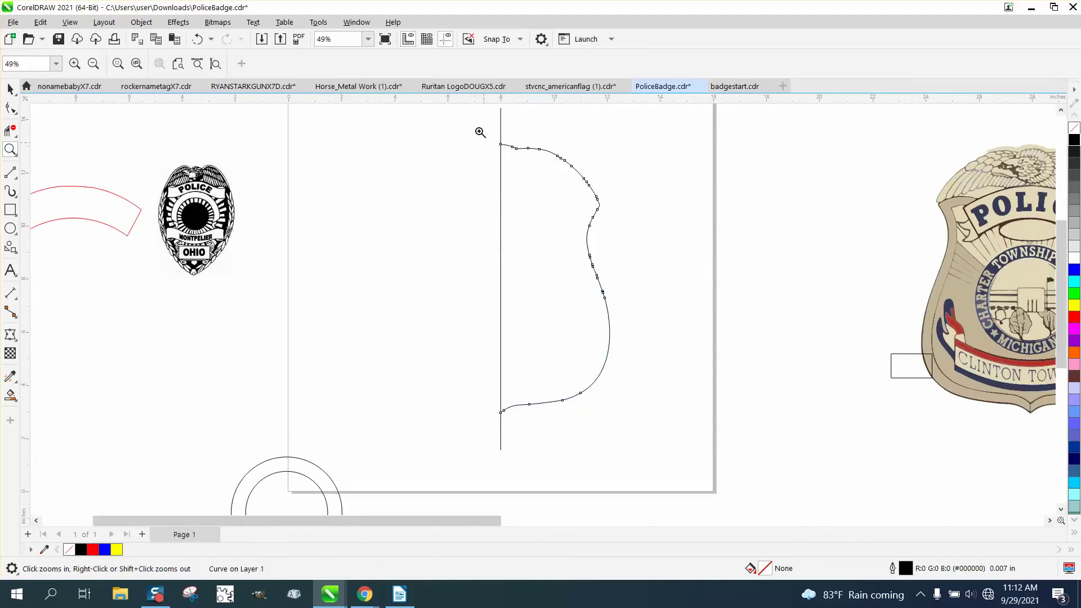
left_click_drag(476, 114, 712, 259)
scroll(526, 310, "down", 4)
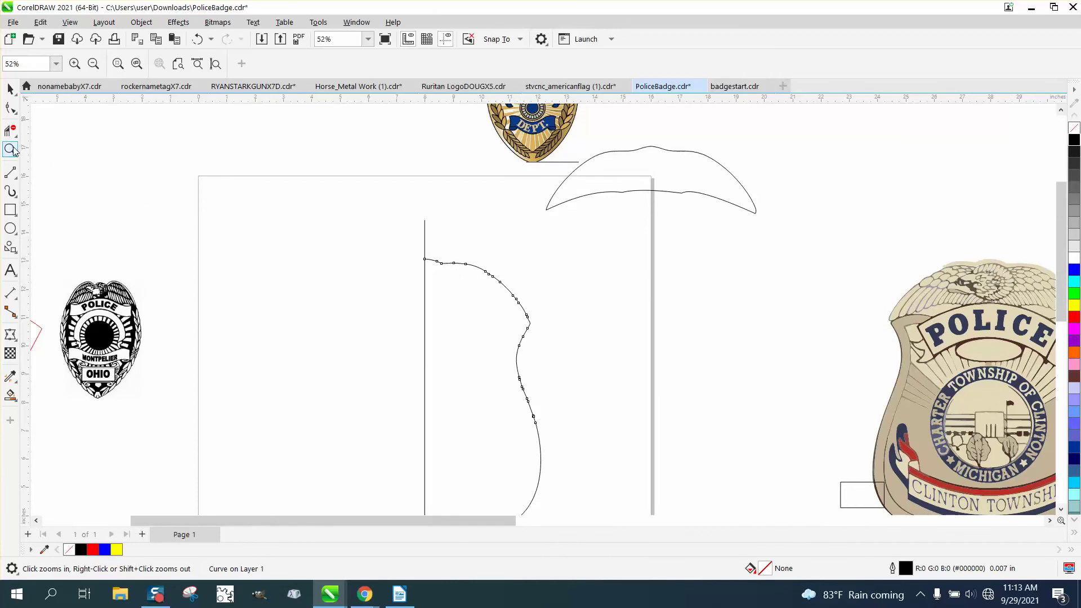
left_click_drag(402, 235, 562, 383)
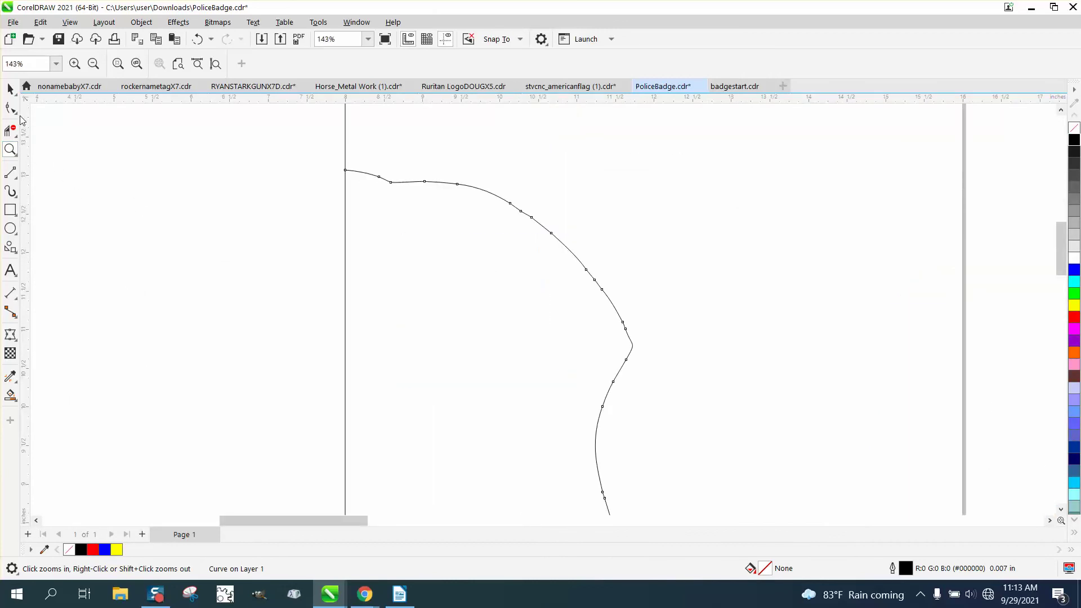
left_click(14, 110)
left_click(64, 128)
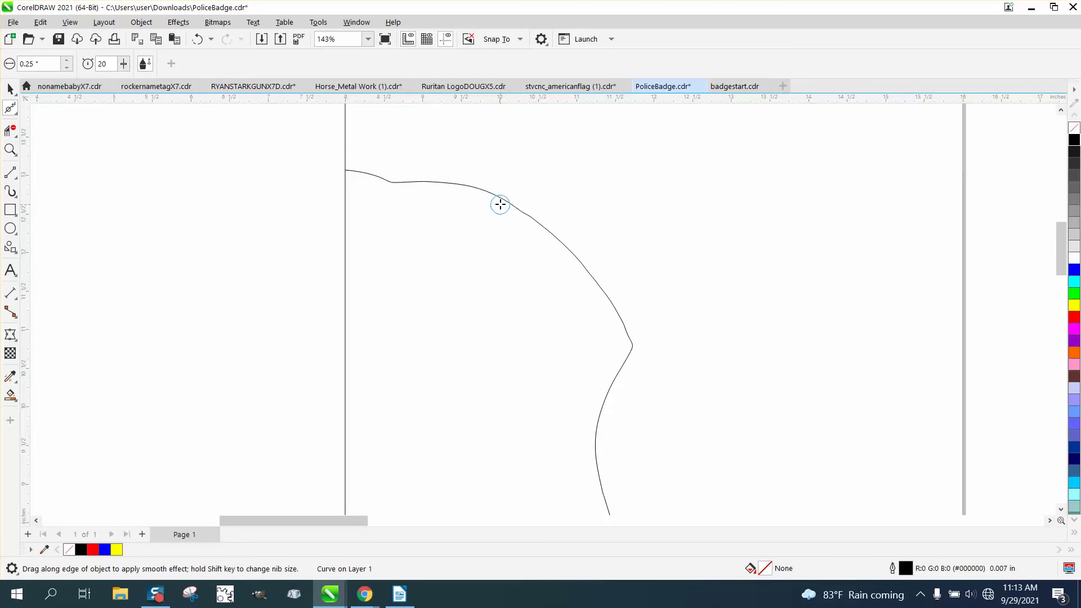
left_click_drag(57, 66, 1, 68)
type("2")
key("Return")
mouse_move(579, 259)
left_mouse_down()
mouse_move(540, 215)
mouse_move(506, 198)
mouse_move(539, 228)
mouse_move(453, 184)
mouse_move(488, 192)
mouse_move(599, 293)
mouse_move(500, 199)
mouse_move(451, 188)
mouse_move(556, 265)
mouse_move(591, 310)
mouse_move(607, 433)
mouse_move(539, 362)
left_mouse_up()
scroll(539, 362, "down", 6)
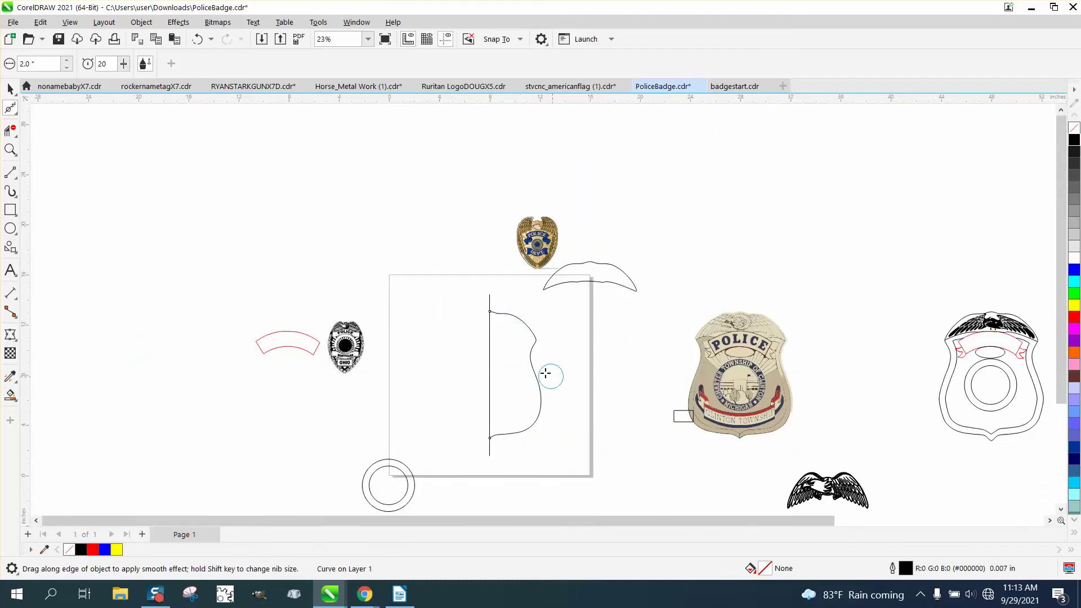
Delete the extra node near the outline's bottom tip, lower the end node along the center line and reshape its curve into a point.
left_click(11, 149)
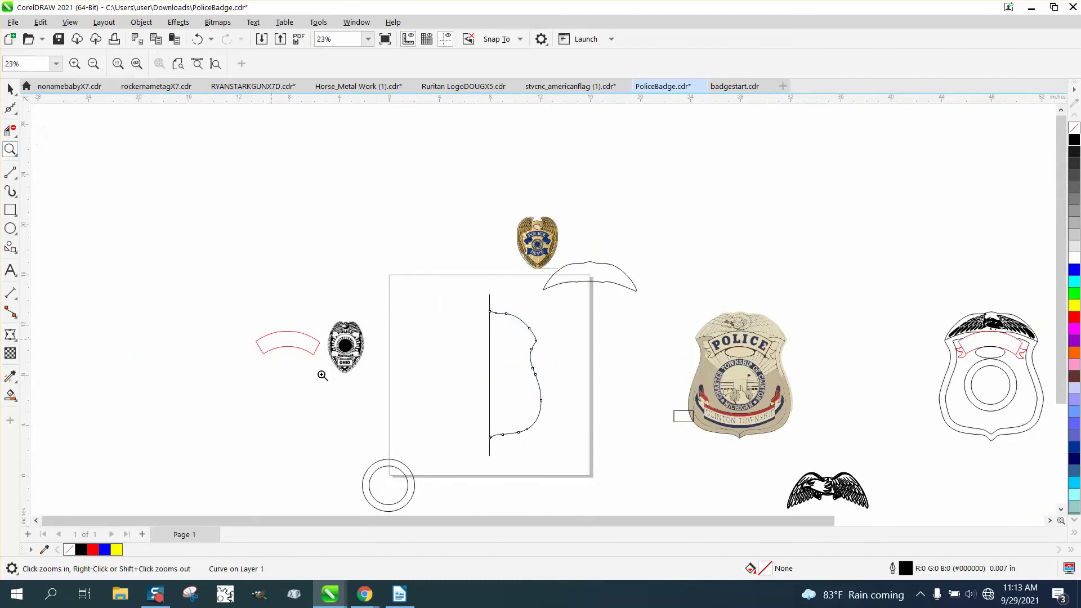
left_click_drag(451, 420, 527, 462)
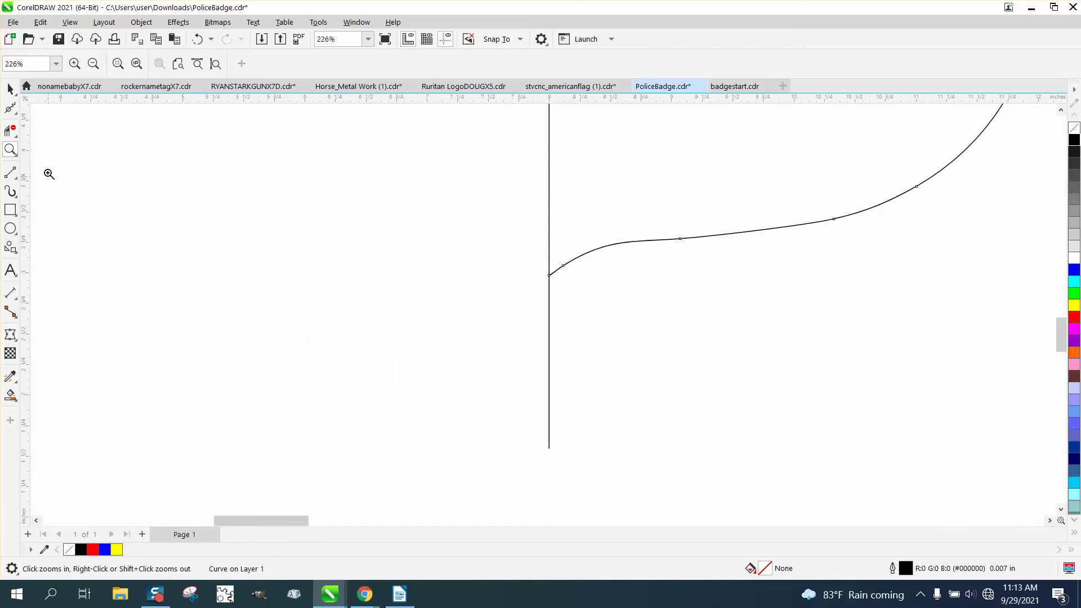
left_click(15, 112)
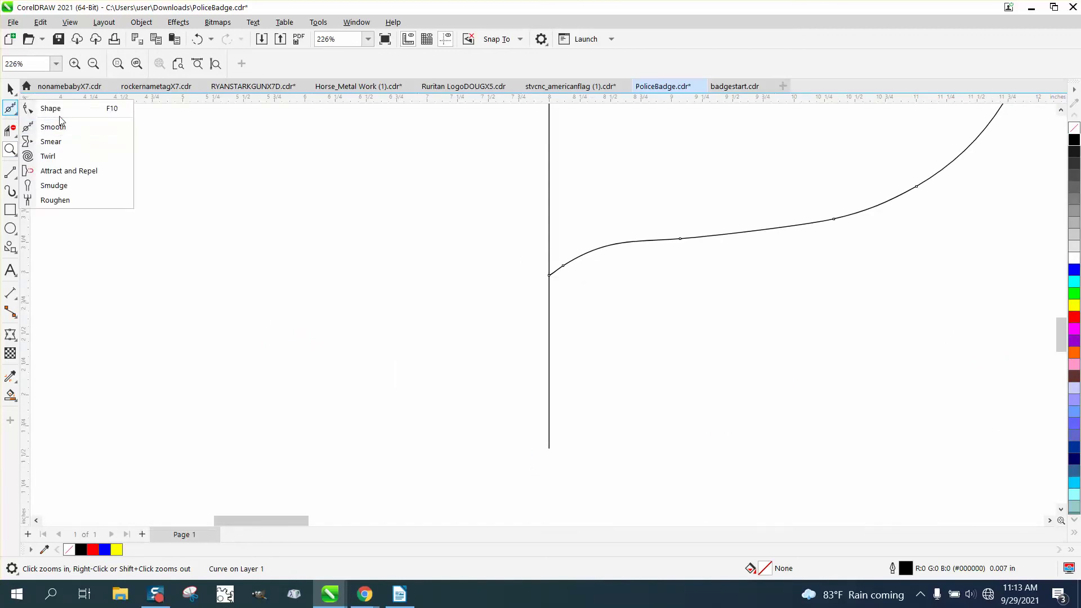
left_click(42, 107)
key("F10")
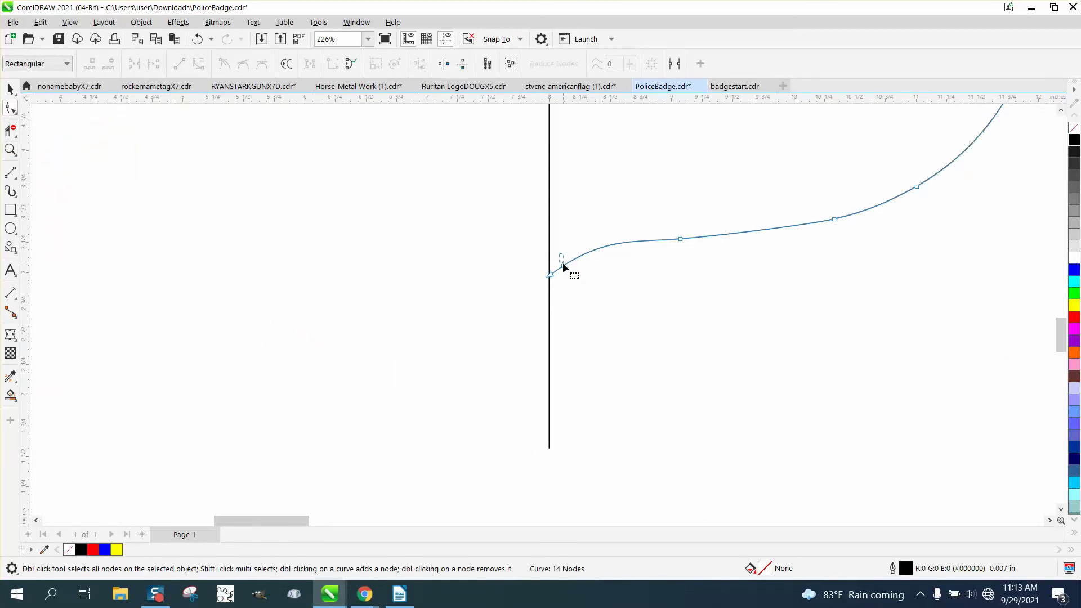
key("Delete")
left_click_drag(550, 277, 563, 309)
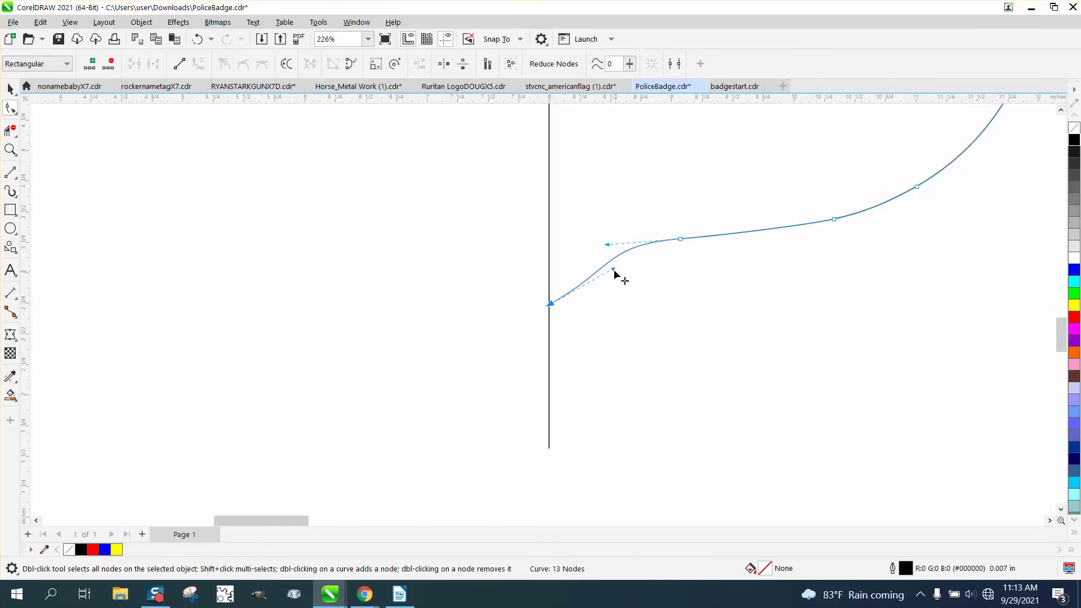
left_click_drag(613, 270, 583, 259)
scroll(519, 359, "down", 1)
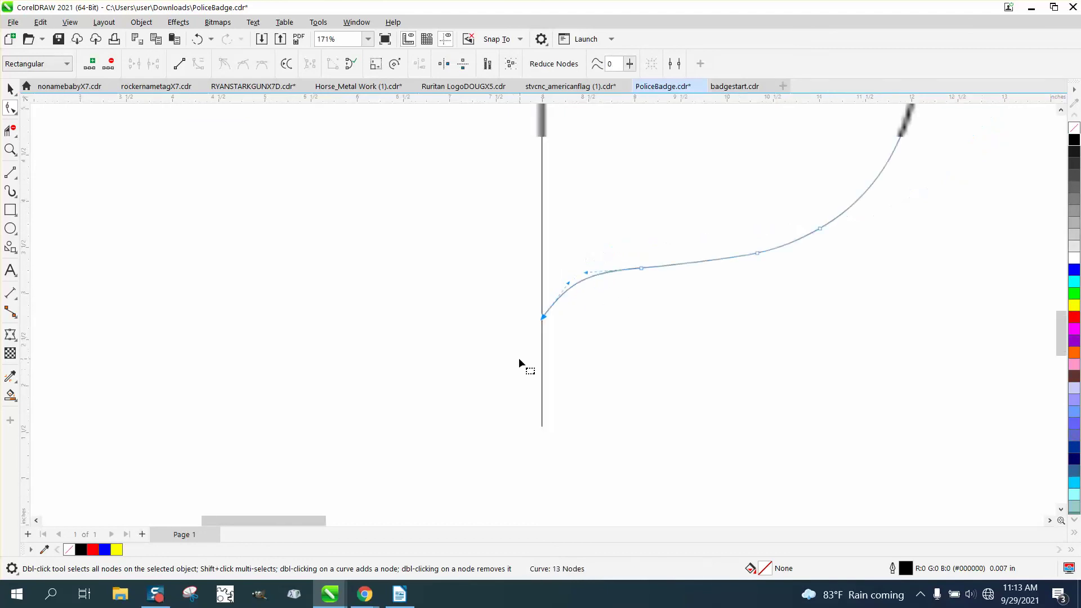
scroll(518, 359, "down", 5)
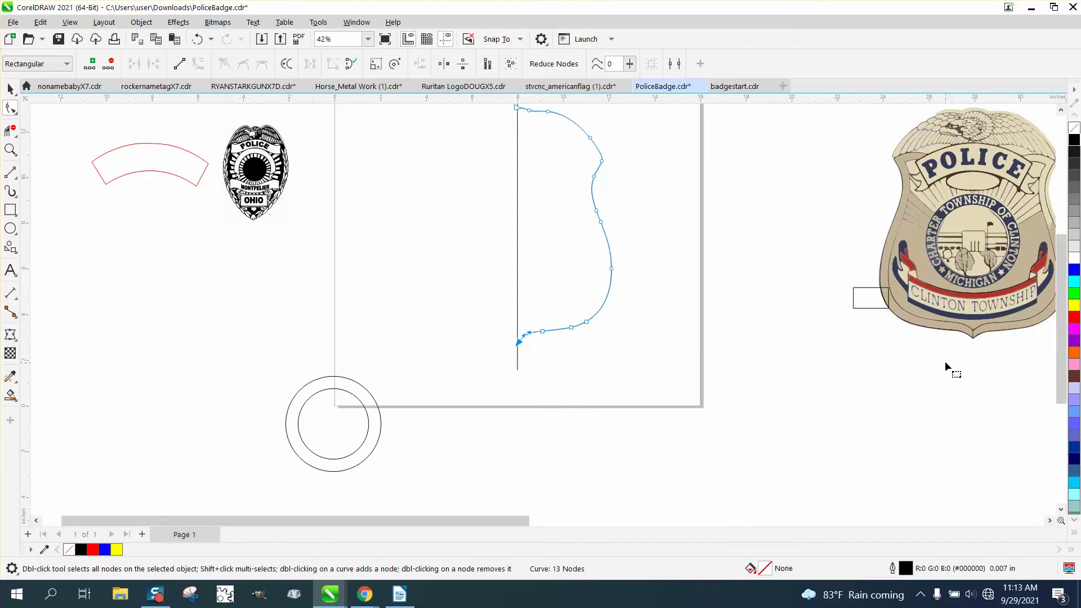
Mirror a copy of the half outline across the center line and remove the line segment inside the badge with Virtual Segment Delete.
left_click(10, 88)
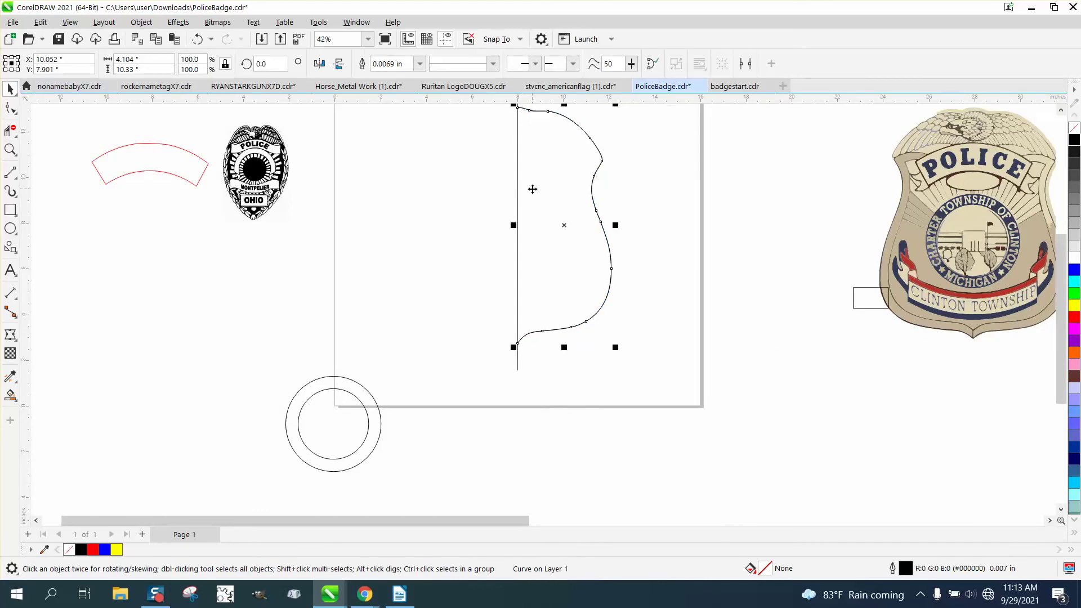
left_click_drag(617, 225, 420, 225)
left_click(10, 130)
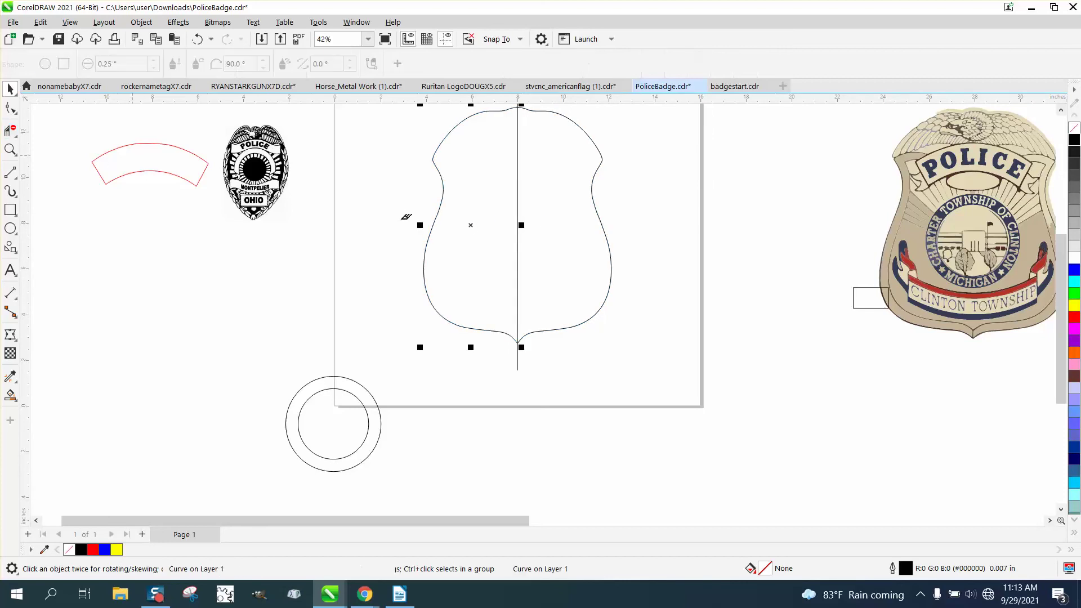
left_click_drag(483, 196, 563, 255)
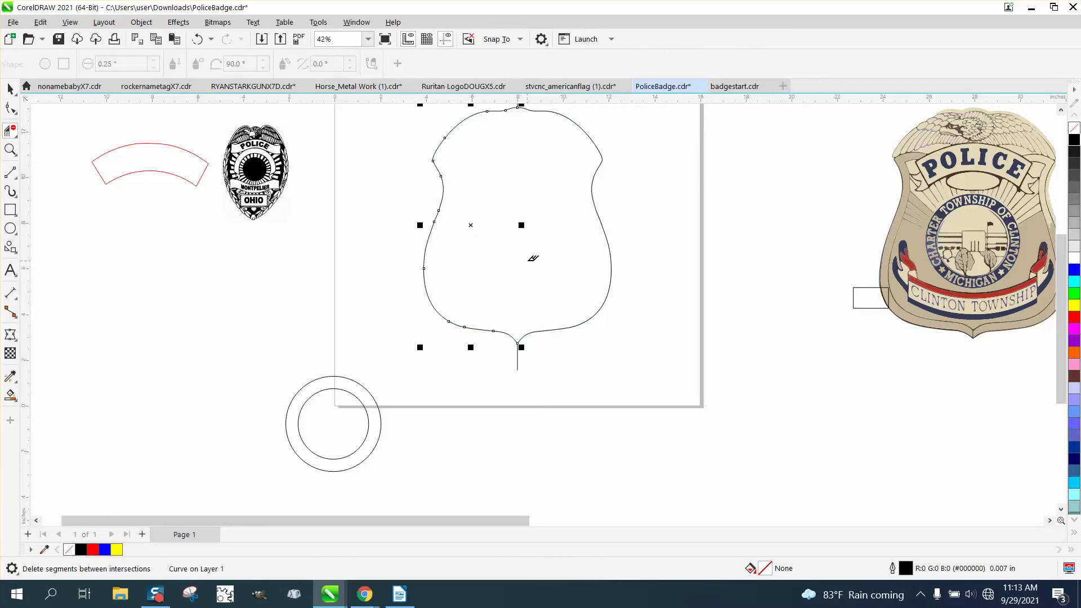
scroll(526, 257, "down", 2)
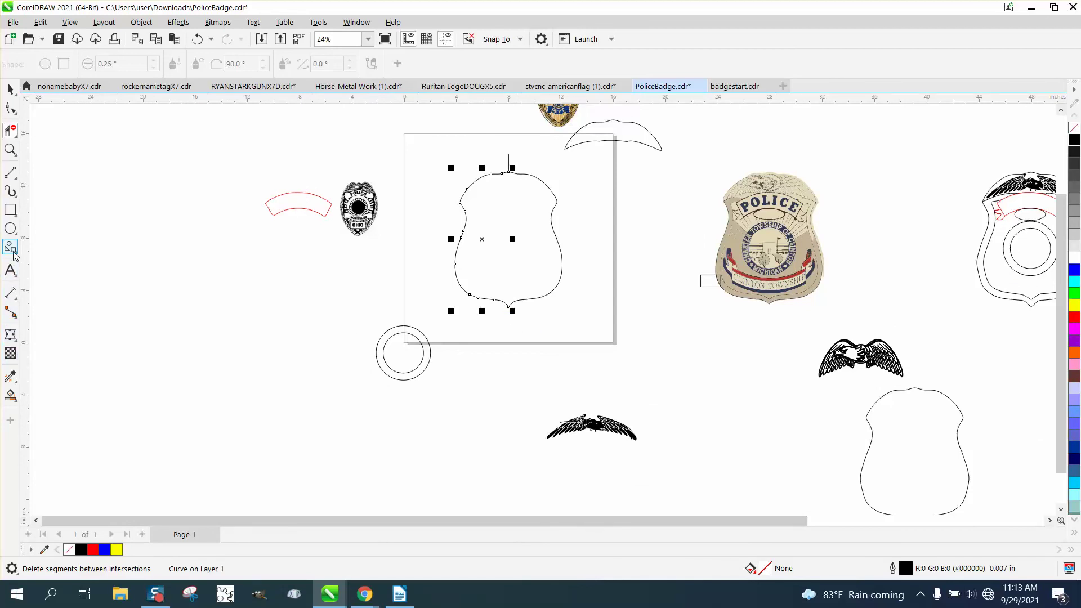
Create a black badge shape without outline using Smart Fill inside the mirrored halves, and move it 20 in left and 10 in down.
left_click(15, 398)
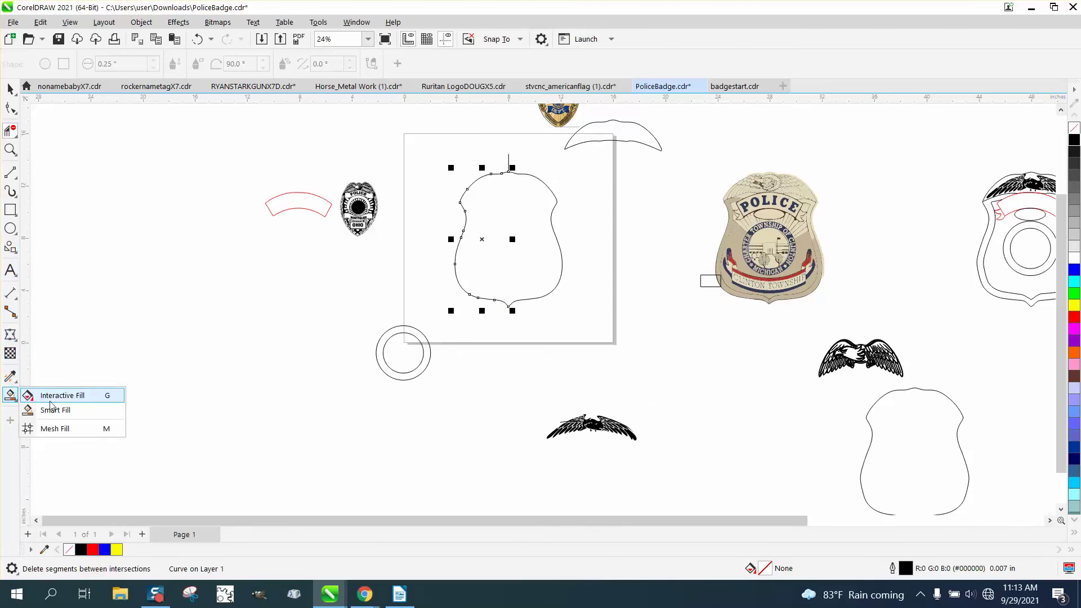
left_click(52, 409)
left_click(524, 279)
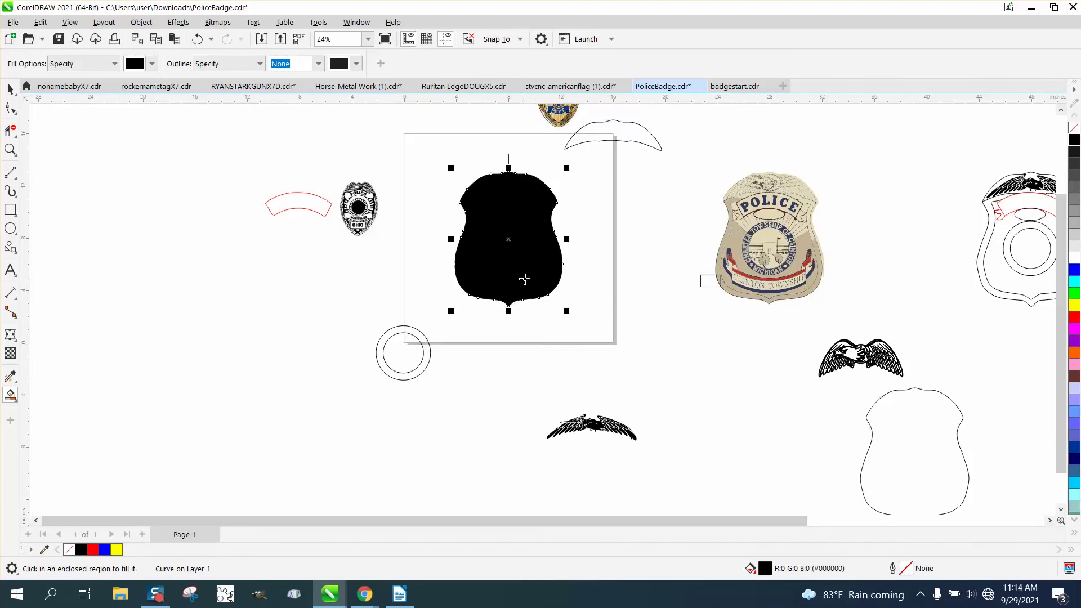
key("shift+Down")
key("shift+Left")
key("shift+Left")
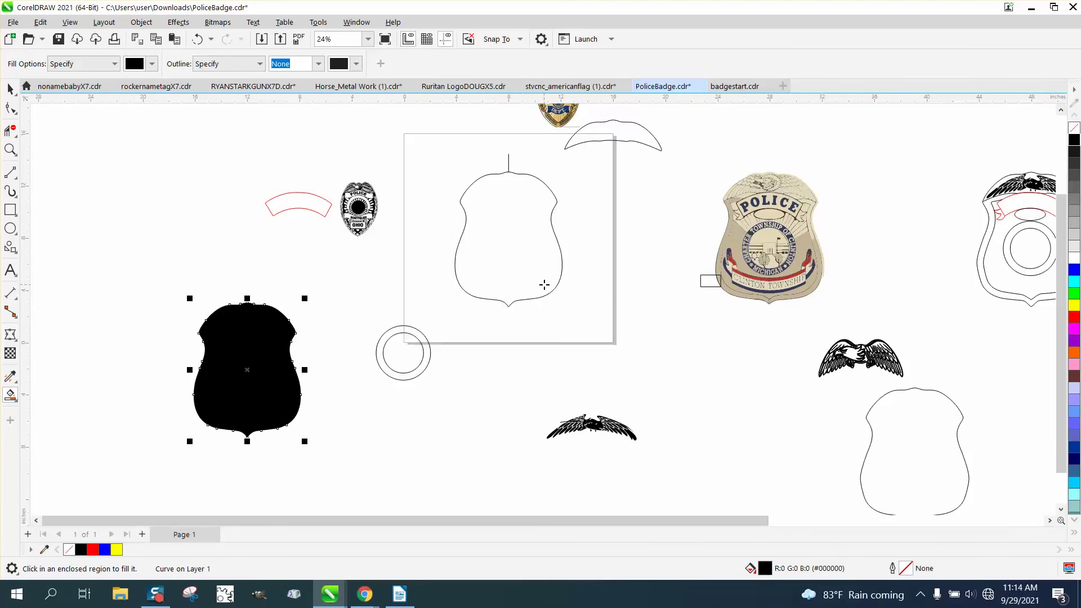
Delete the two outline halves and leftover center line, and center the black badge shape on the page.
left_click(11, 88)
left_click(562, 298)
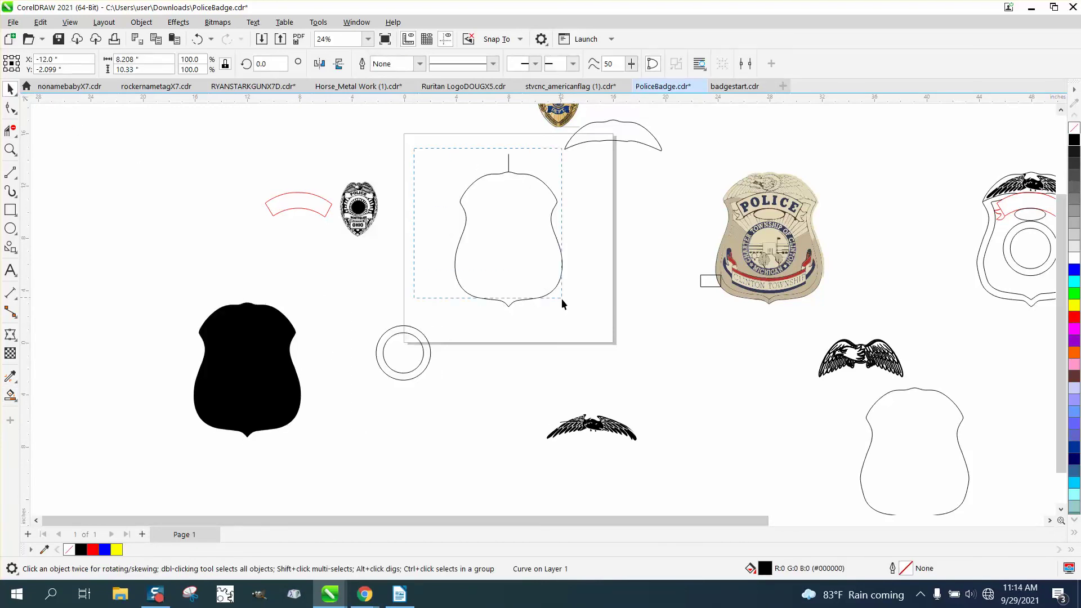
key("Delete")
left_click(236, 340)
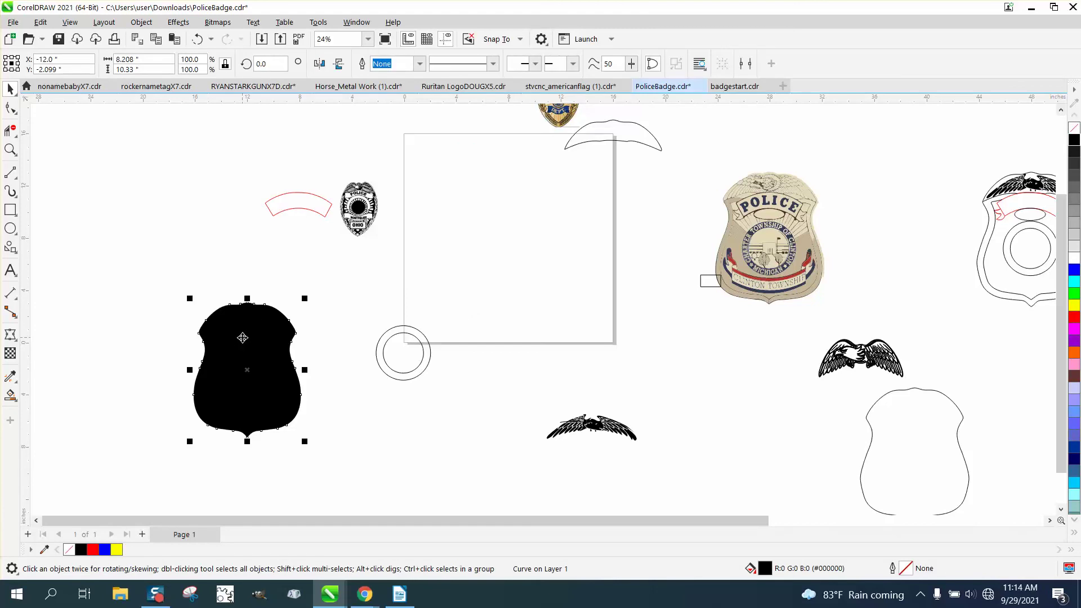
key("p")
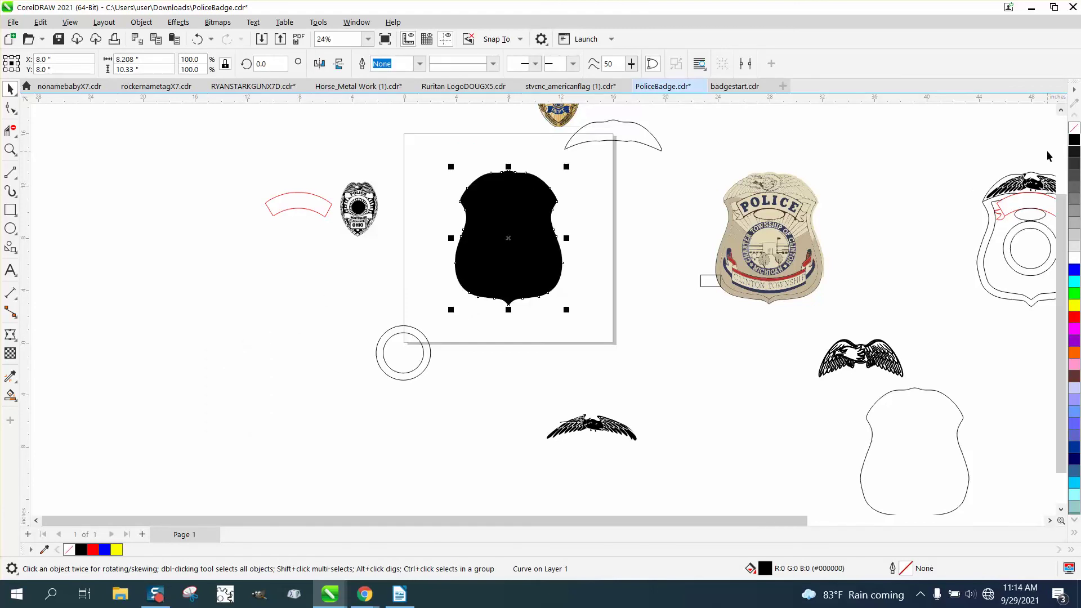
Give the black badge shape no fill and a red outline, and move the colored badge artwork 20 in left onto it.
left_click(1073, 128)
right_click(1074, 318)
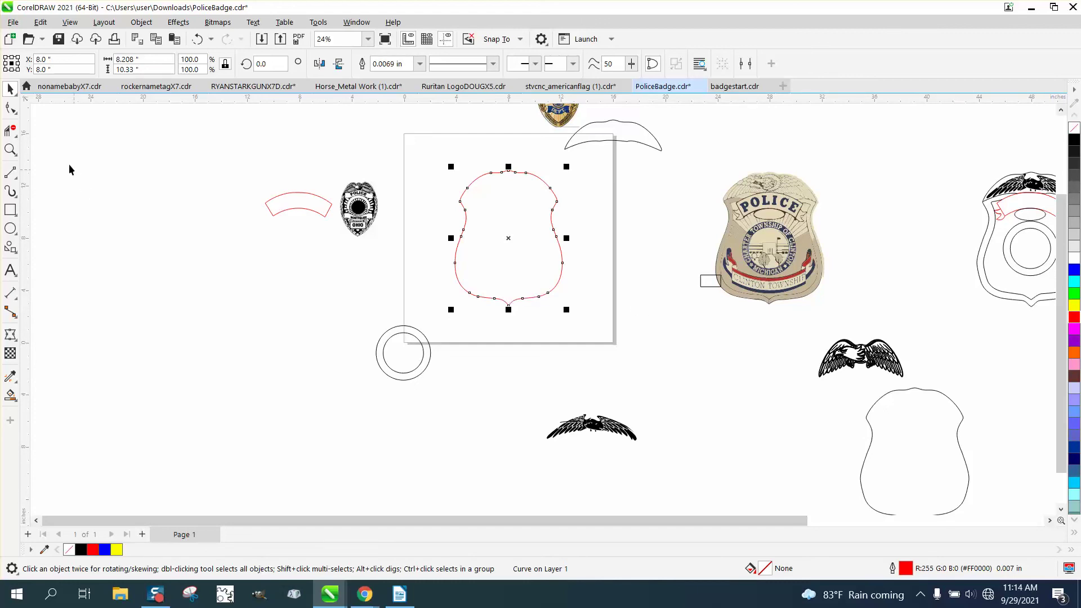
left_click(746, 248)
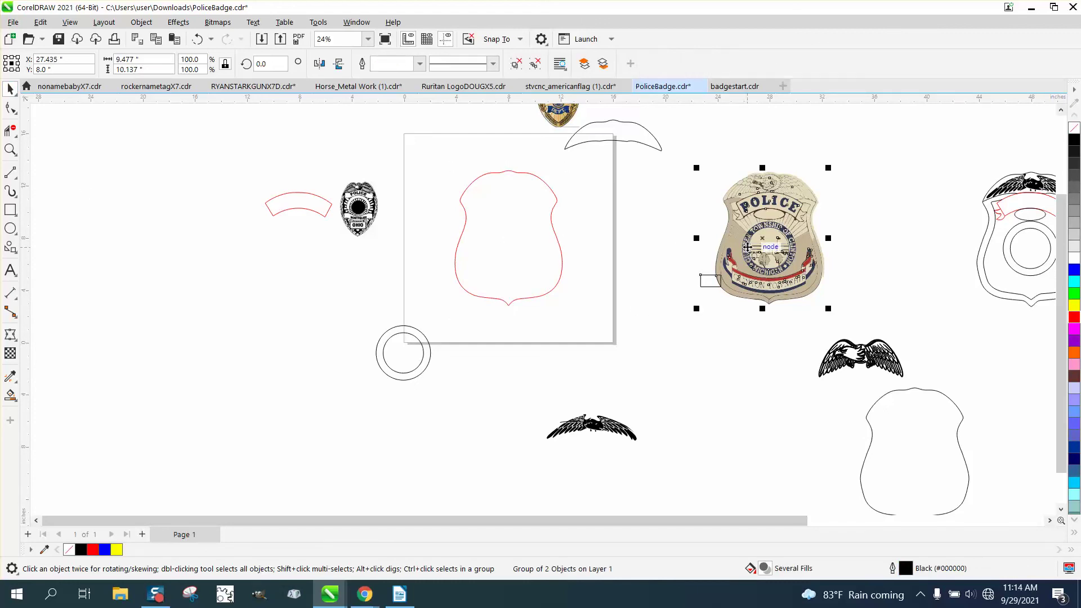
key("Left")
key("Left")
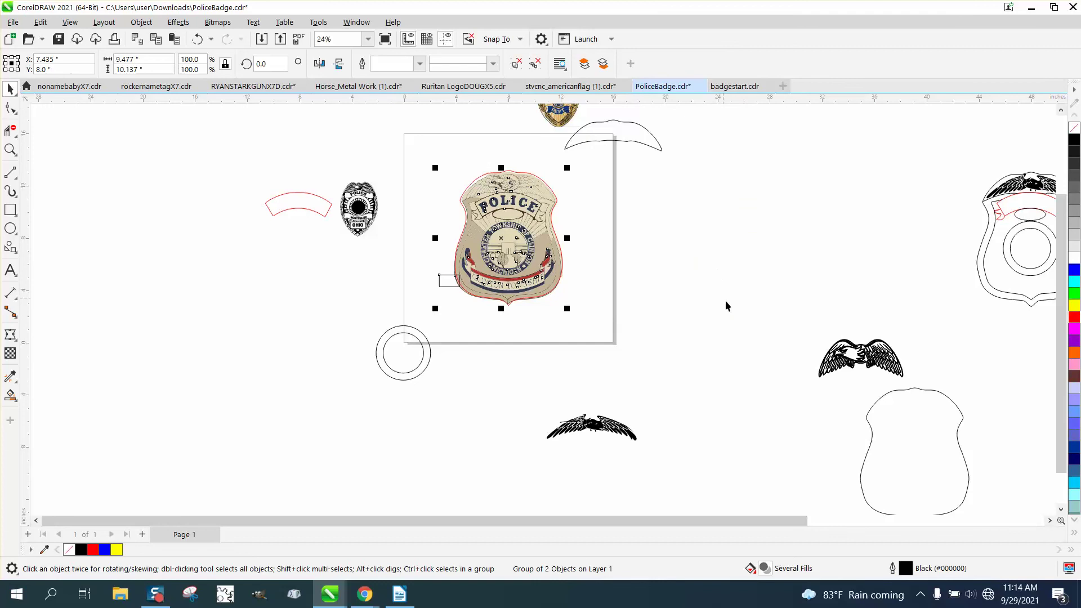
Move the red badge outline 10 in right off the artwork and back again to compare the two shapes.
left_click(11, 150)
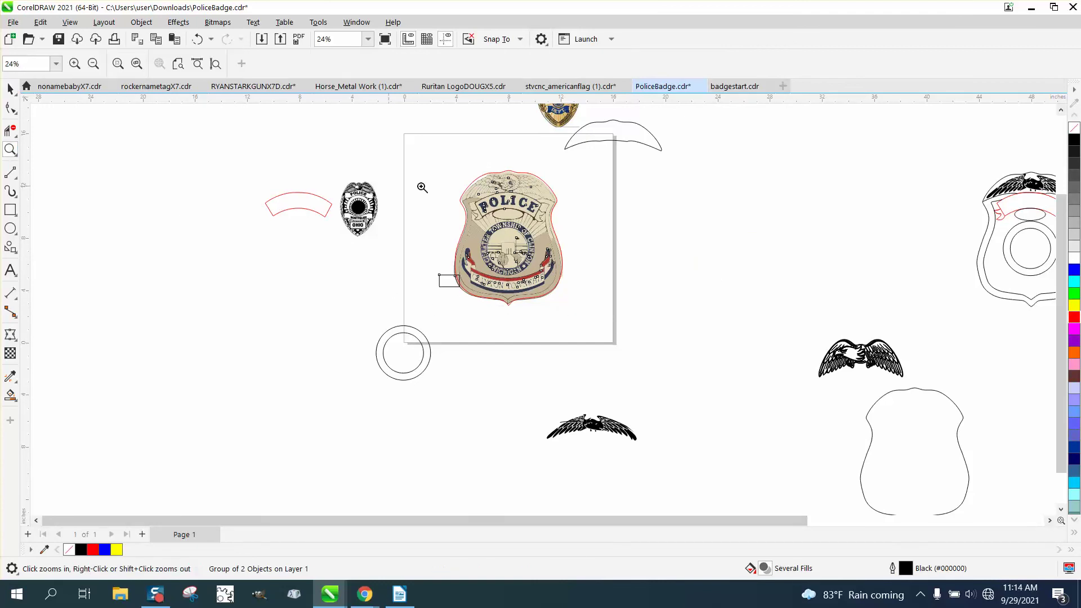
left_click_drag(419, 161, 658, 317)
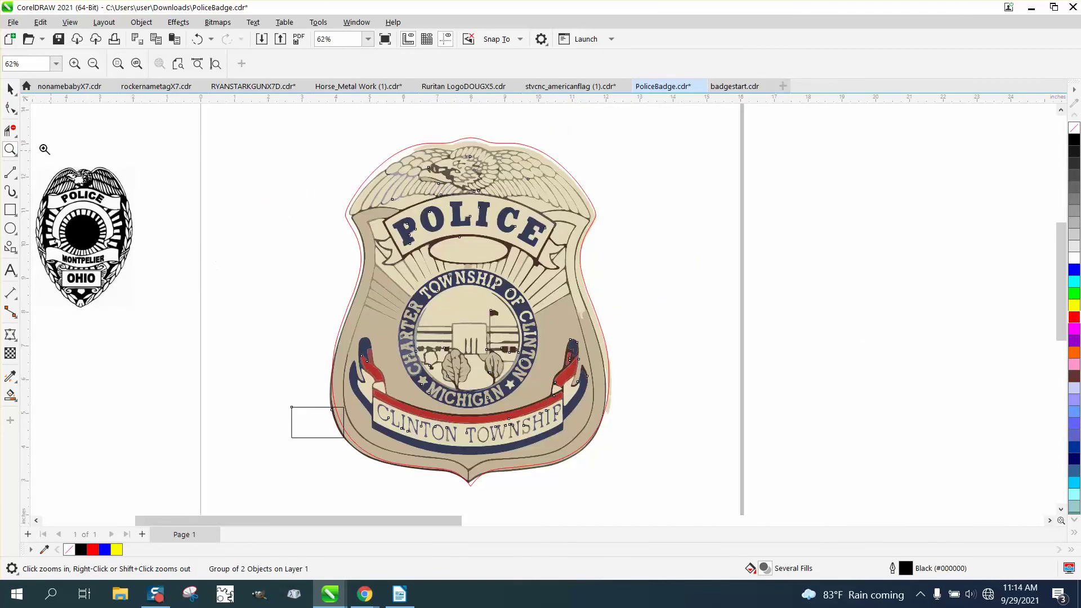
left_click(10, 89)
left_click(227, 246)
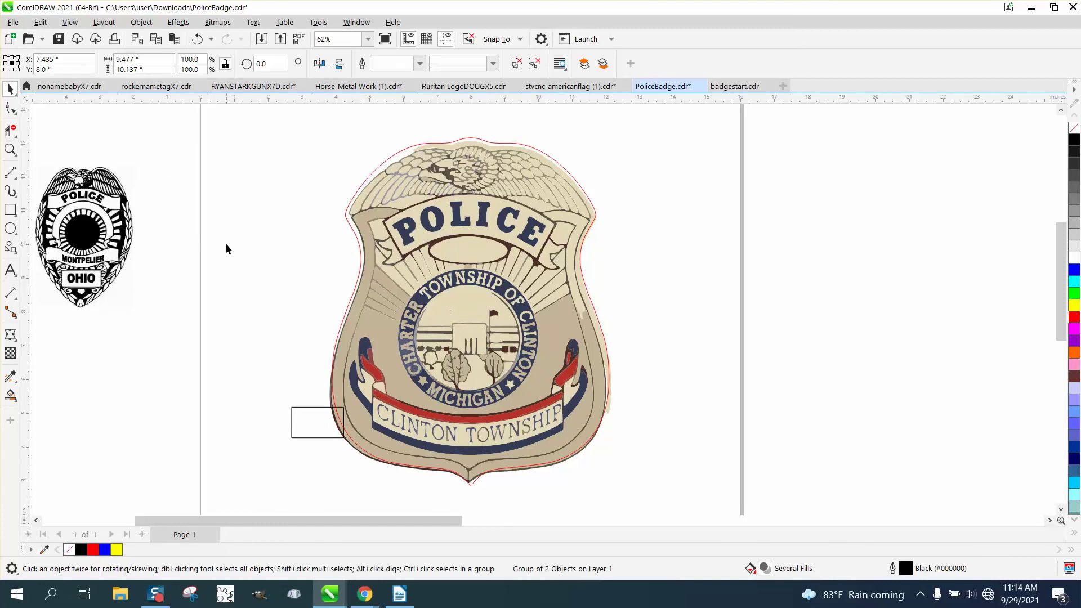
left_click(368, 423)
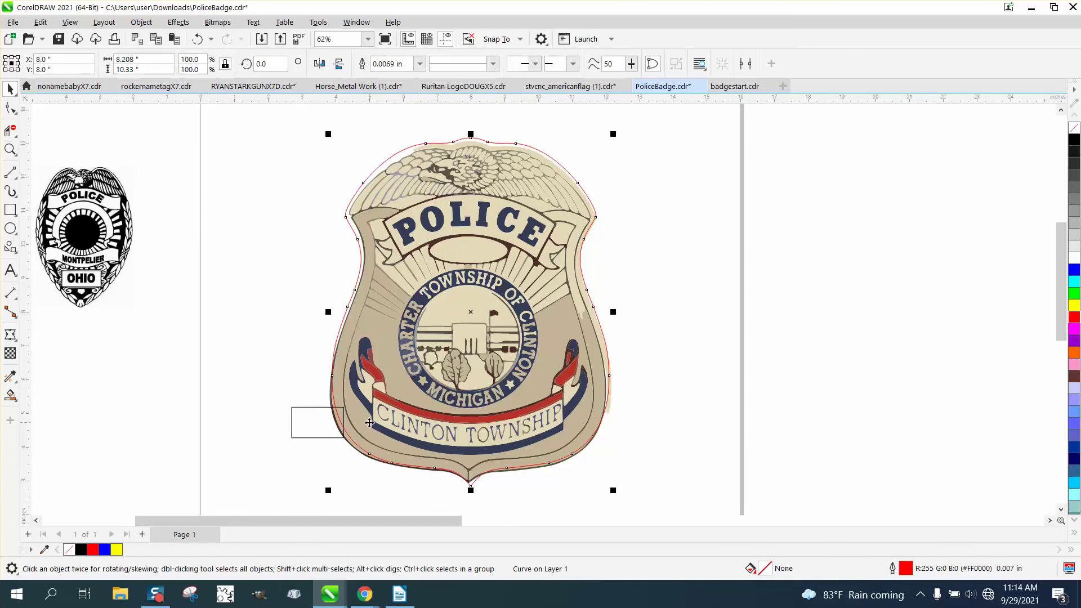
key("Right")
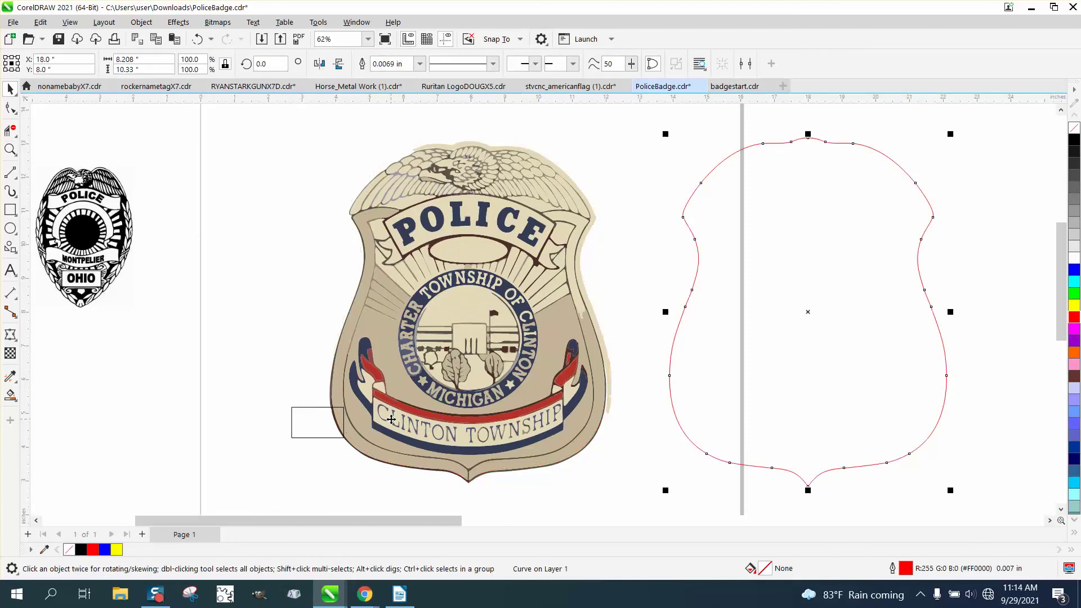
key("Down")
key("Up")
key("Left")
left_click(661, 408)
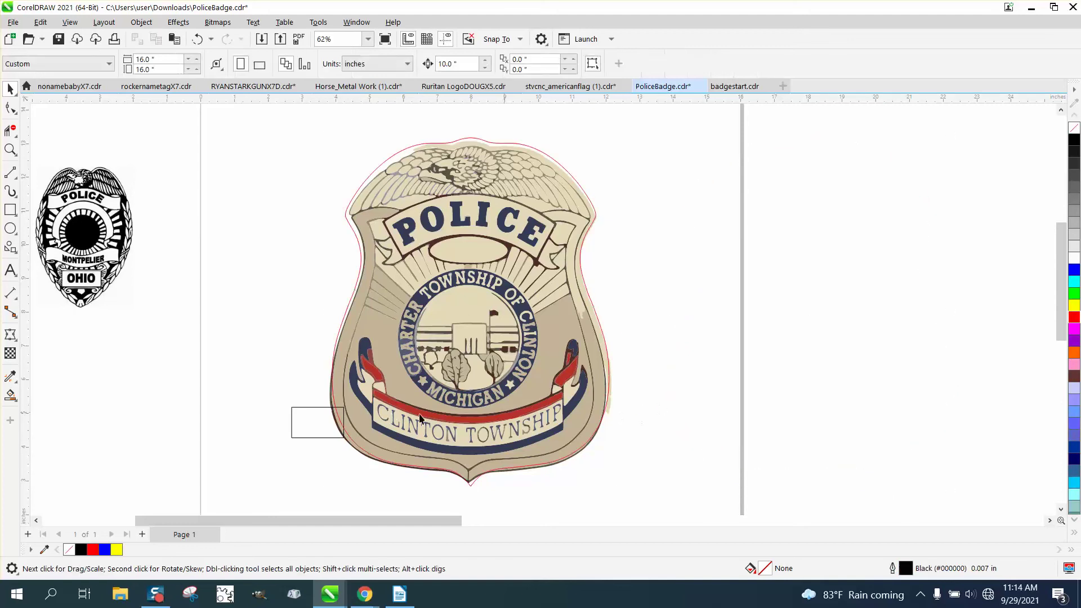
Move the colored badge artwork 10 in right off the red outline and back over it.
left_click(300, 413)
key("Right")
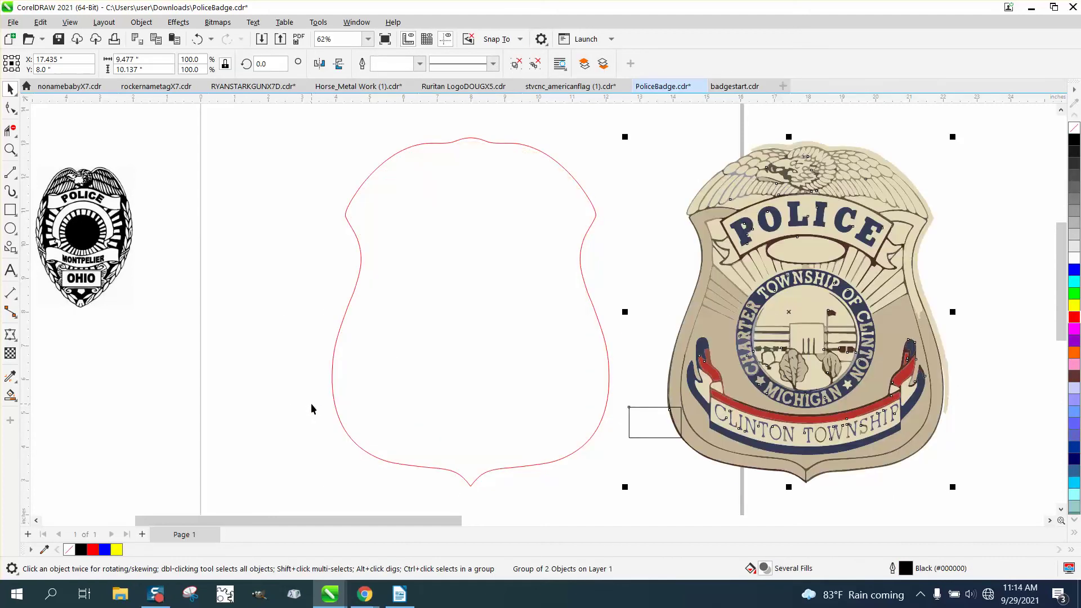
key("Left")
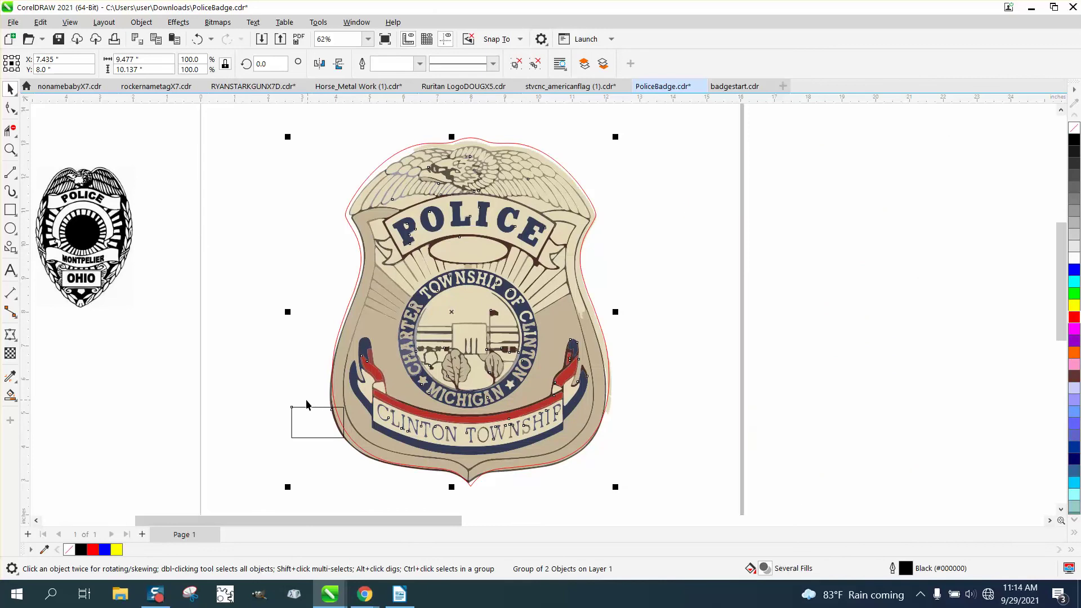
scroll(303, 403, "down", 1)
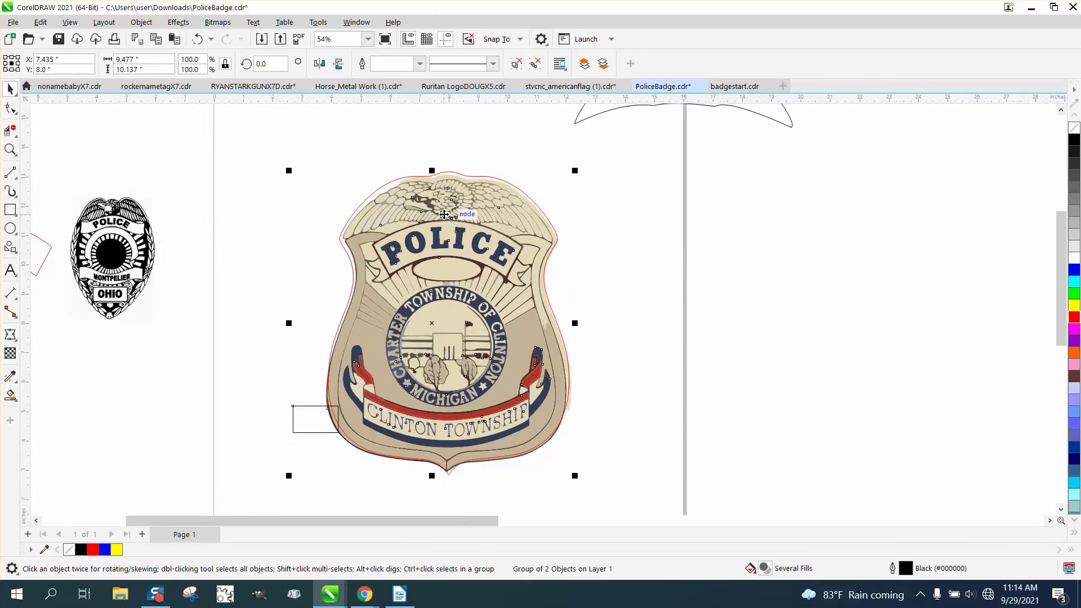